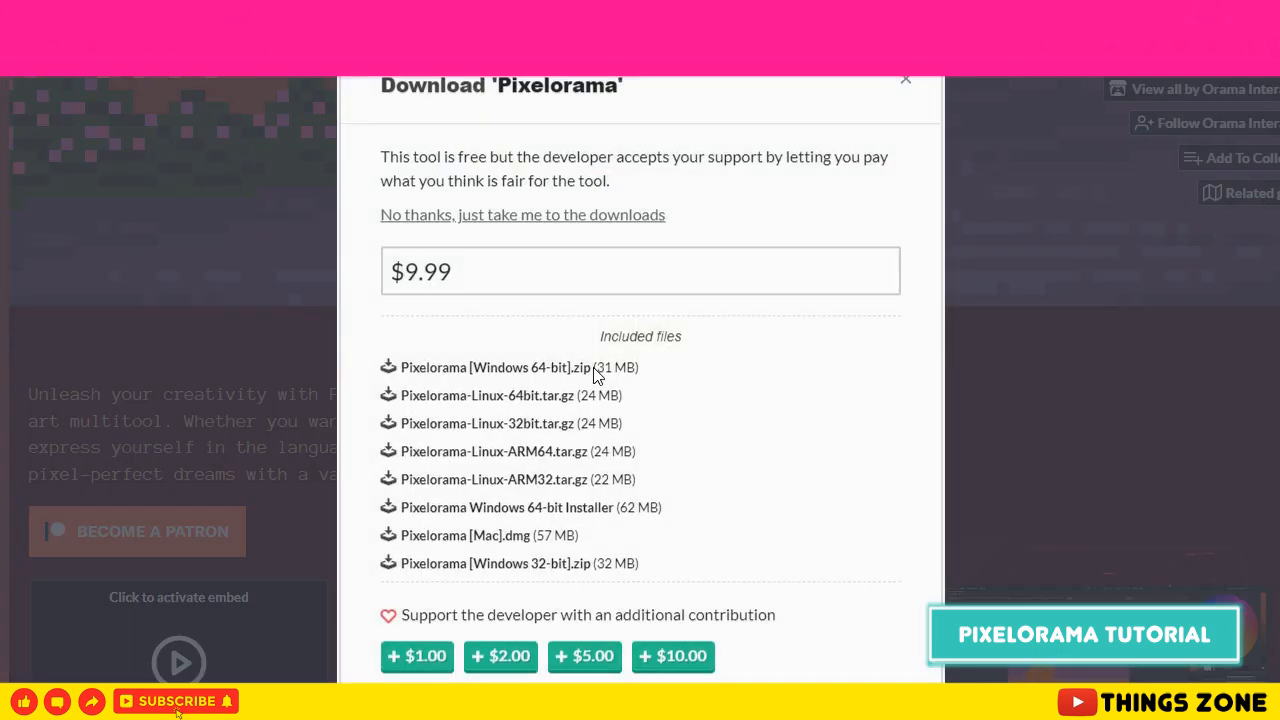
# Step: Skip the optional payment and continue to the Pixelorama download files
pyautogui.click(506, 216)
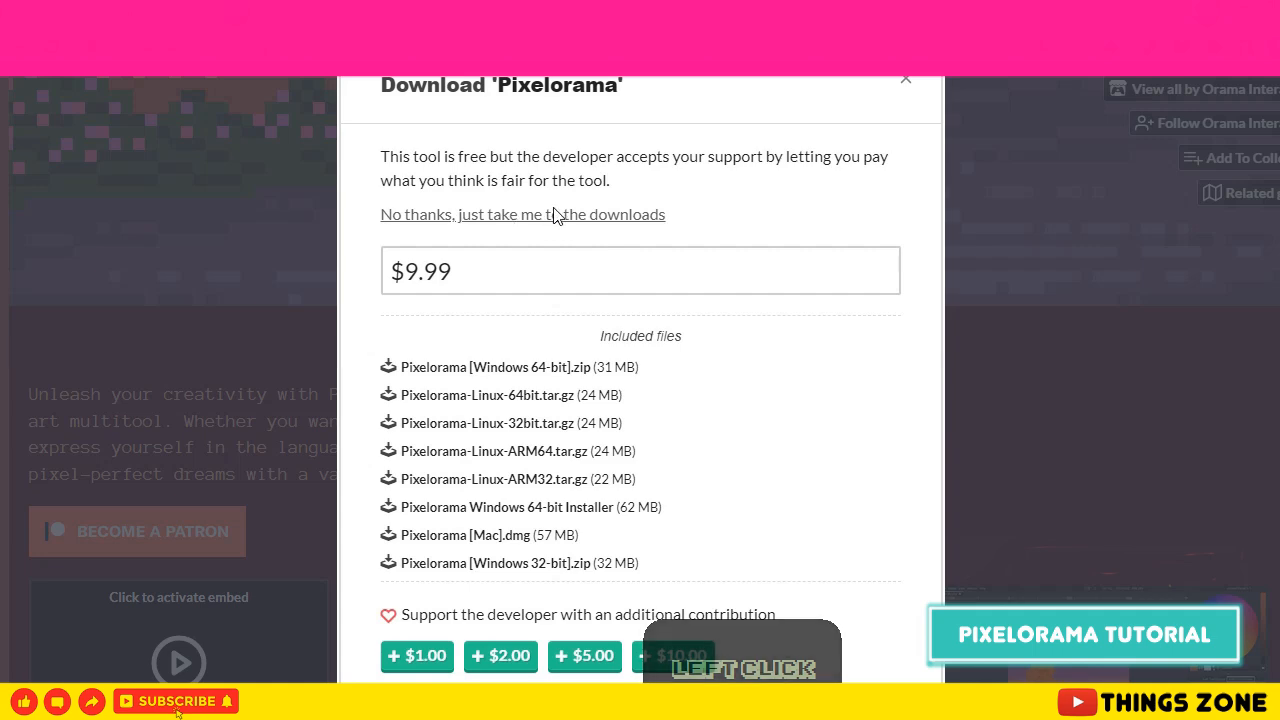
pyautogui.scroll(-3, 245, 374)
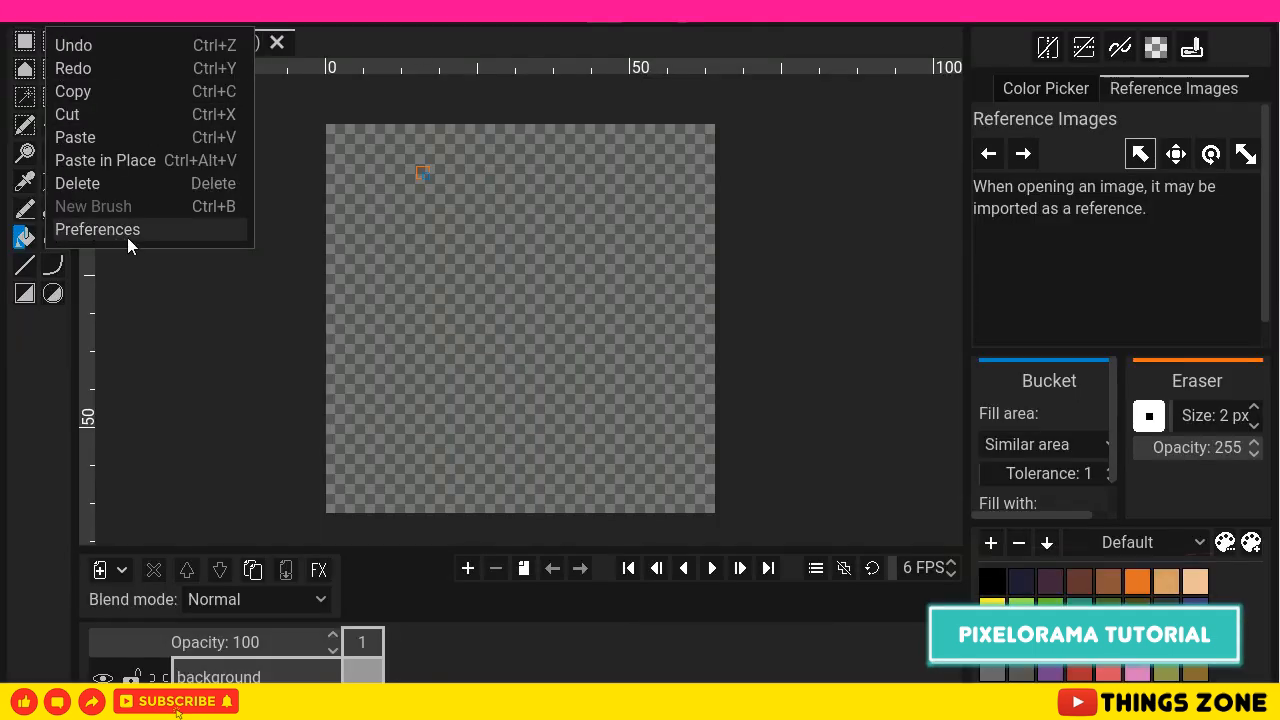
# Step: Switch the interface language to Español [es_ES] and back to English [en_US] in the preferences
pyautogui.click(127, 237)
pyautogui.click(295, 155)
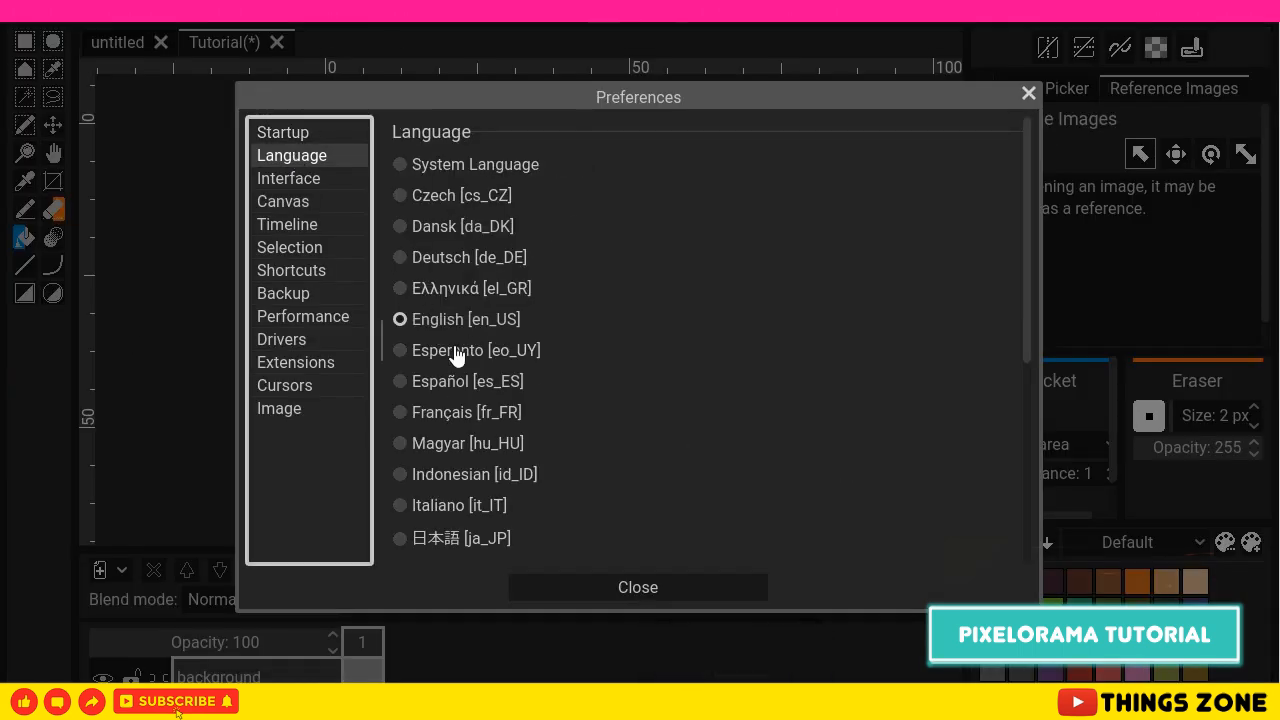
pyautogui.scroll(-3, 455, 355)
pyautogui.scroll(3, 455, 355)
pyautogui.click(450, 381)
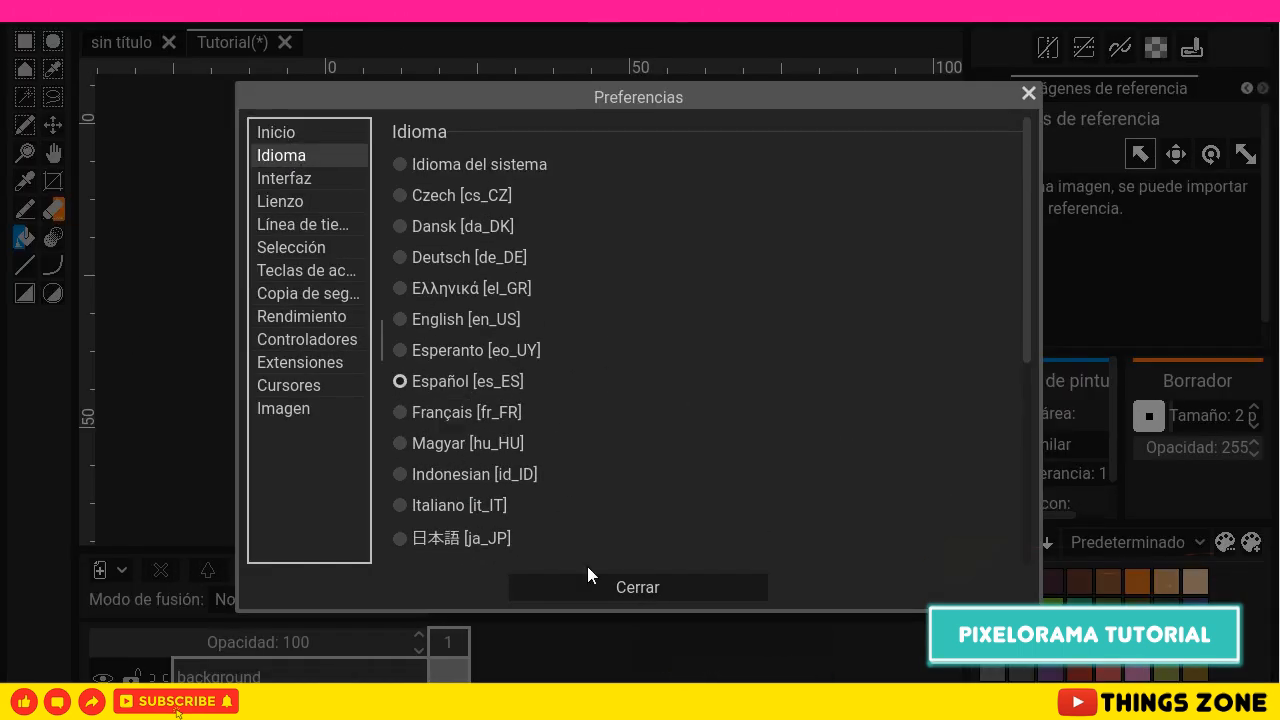
pyautogui.click(401, 321)
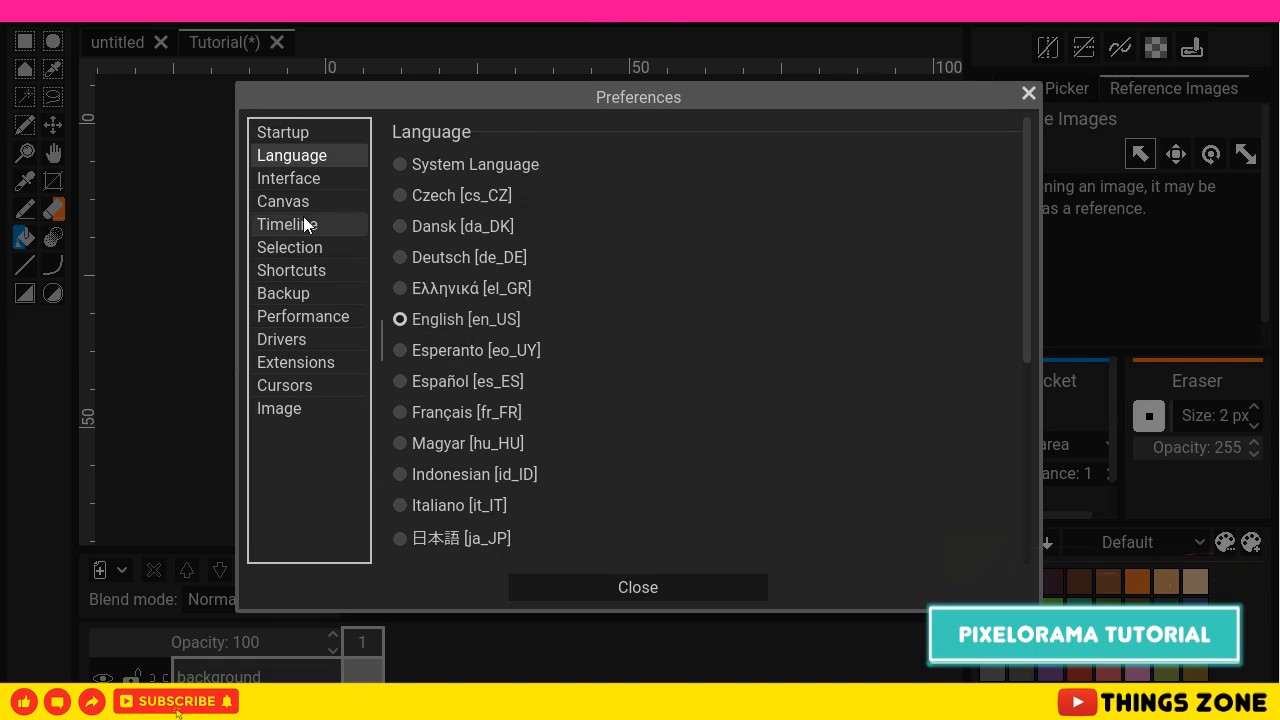
pyautogui.click(638, 587)
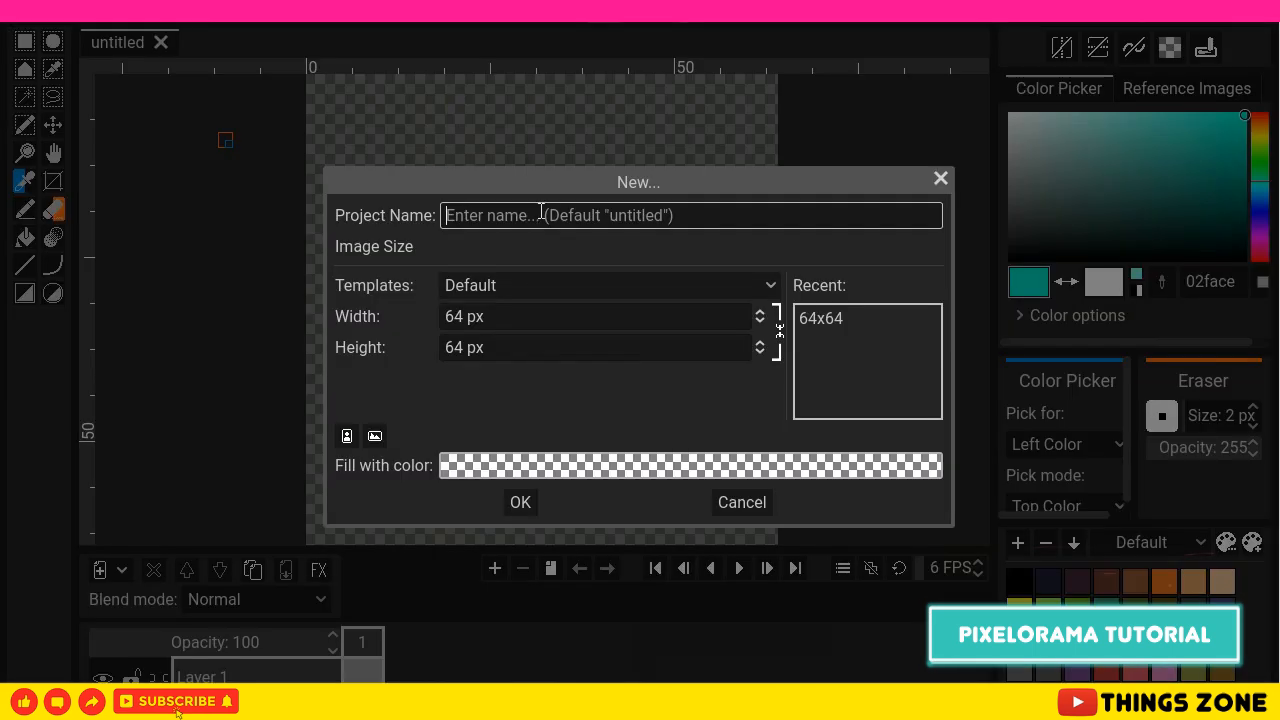
# Step: Create a project named Tutorial with the Default template, a 64 x 64 px canvas and a transparent fill
pyautogui.click(569, 215)
pyautogui.write('T')
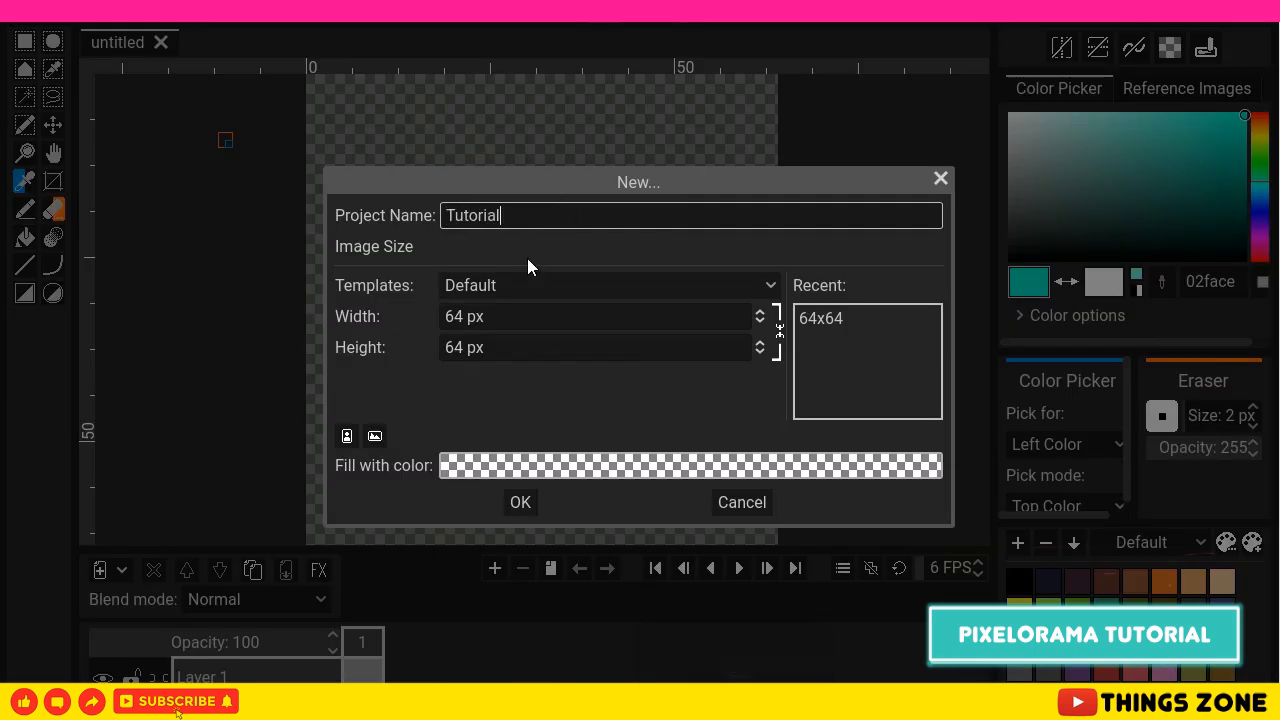
pyautogui.write('utorial')
pyautogui.click(766, 286)
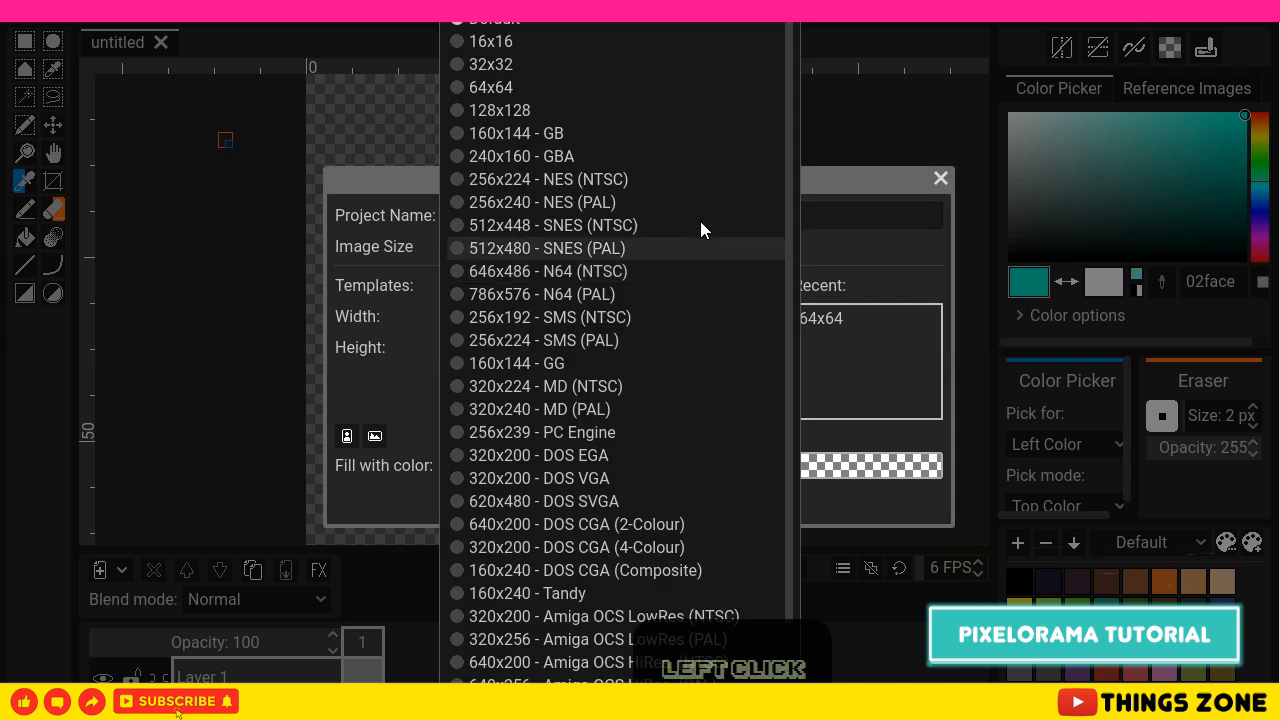
pyautogui.click(816, 123)
pyautogui.click(612, 469)
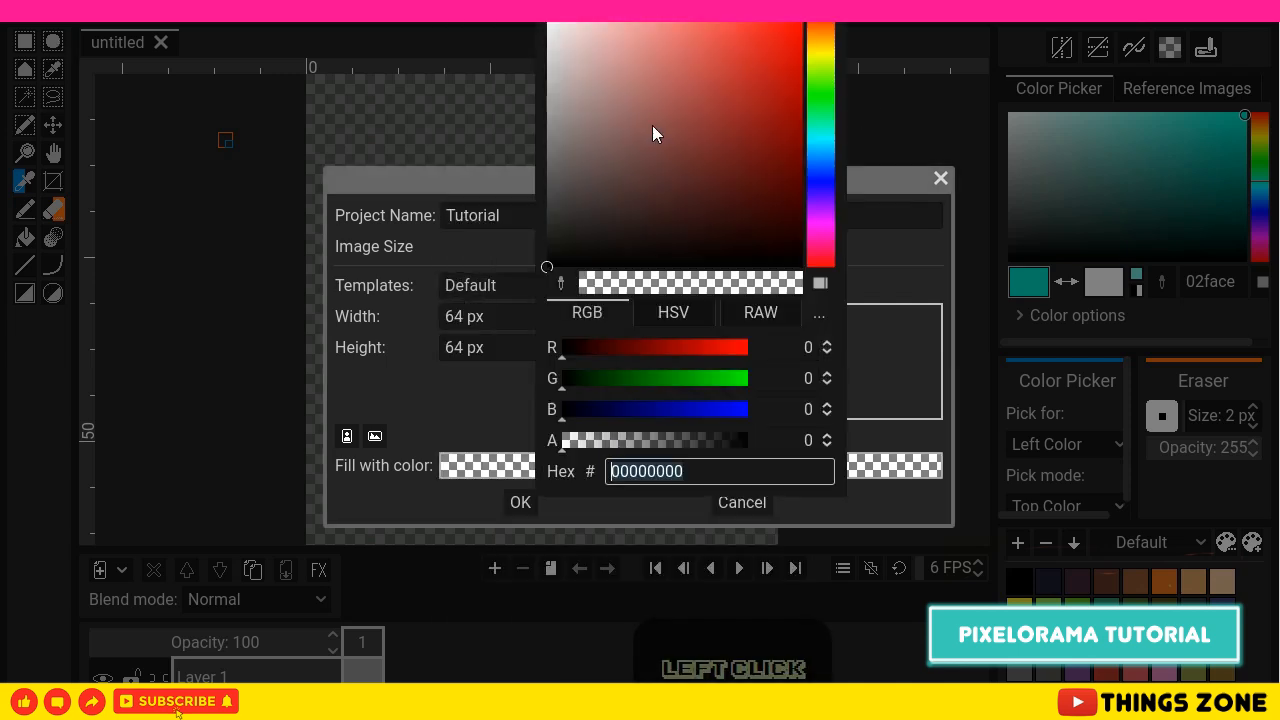
pyautogui.click(520, 502)
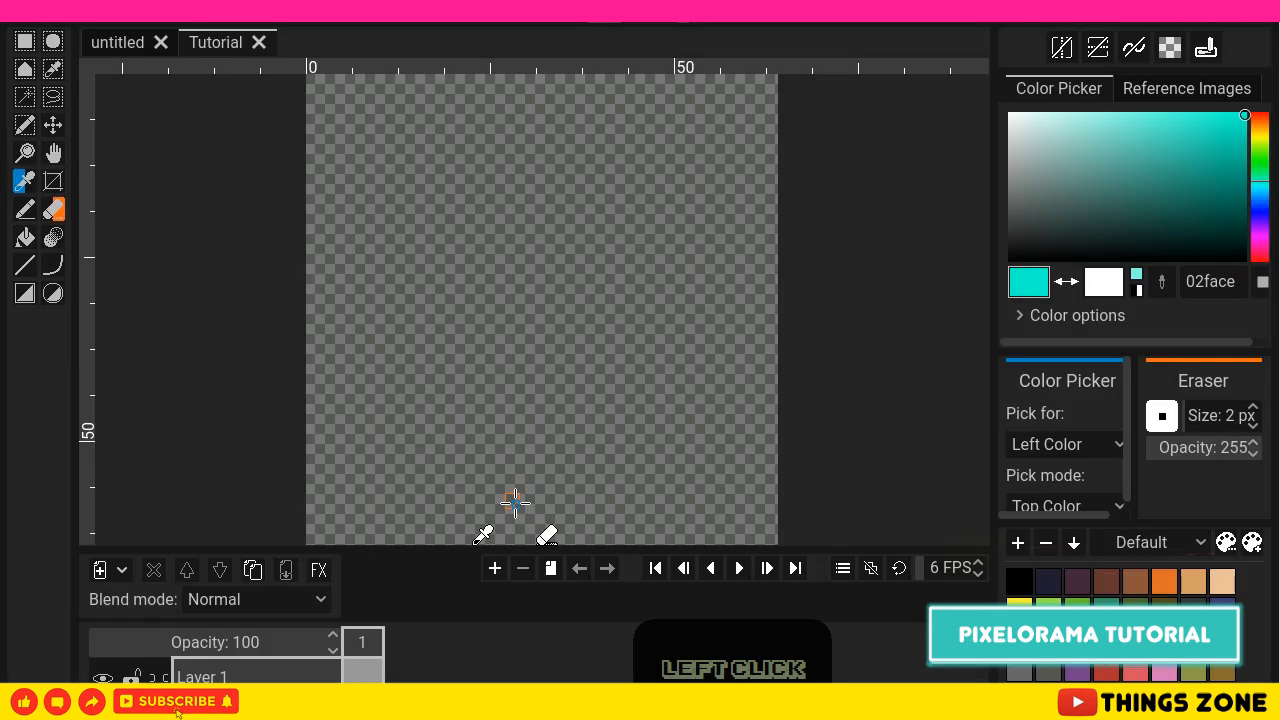
# Step: Draw vertical cyan pencil strokes in the canvas's upper left area and erase a bit of the thicker stroke's upper end
pyautogui.click(27, 210)
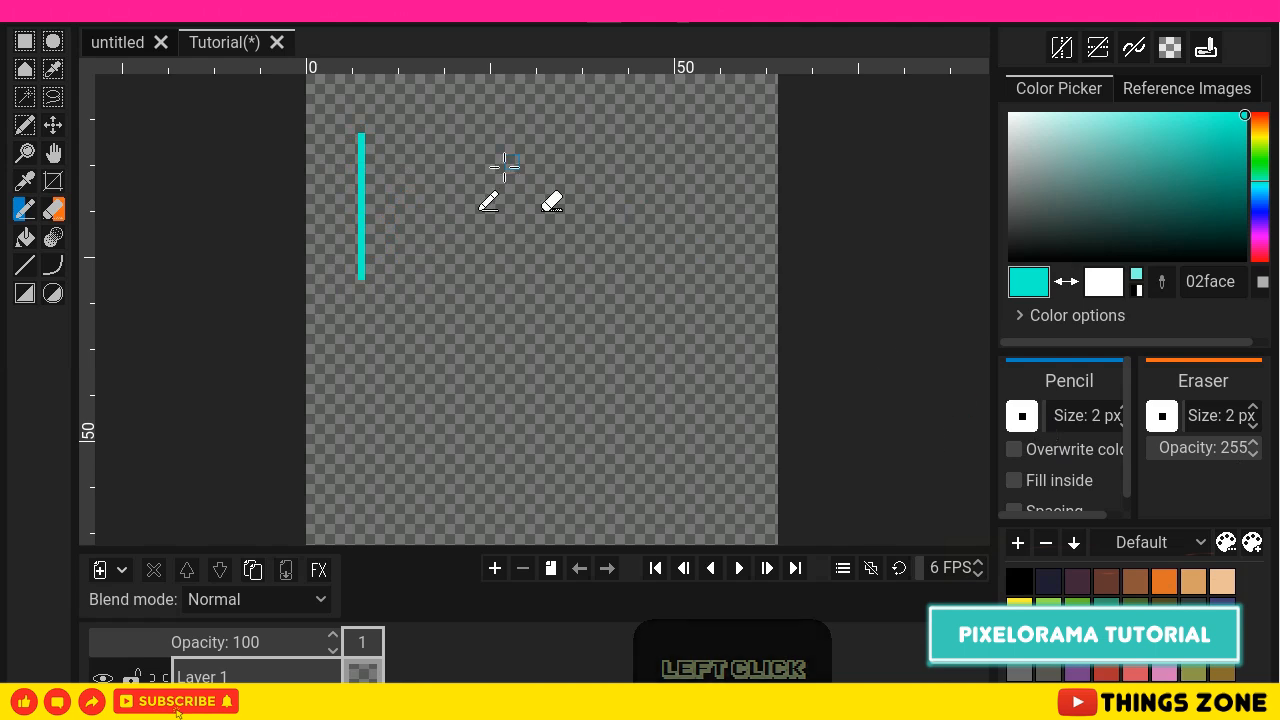
pyautogui.moveTo(409, 140); pyautogui.dragTo(405, 275)
pyautogui.click(52, 209)
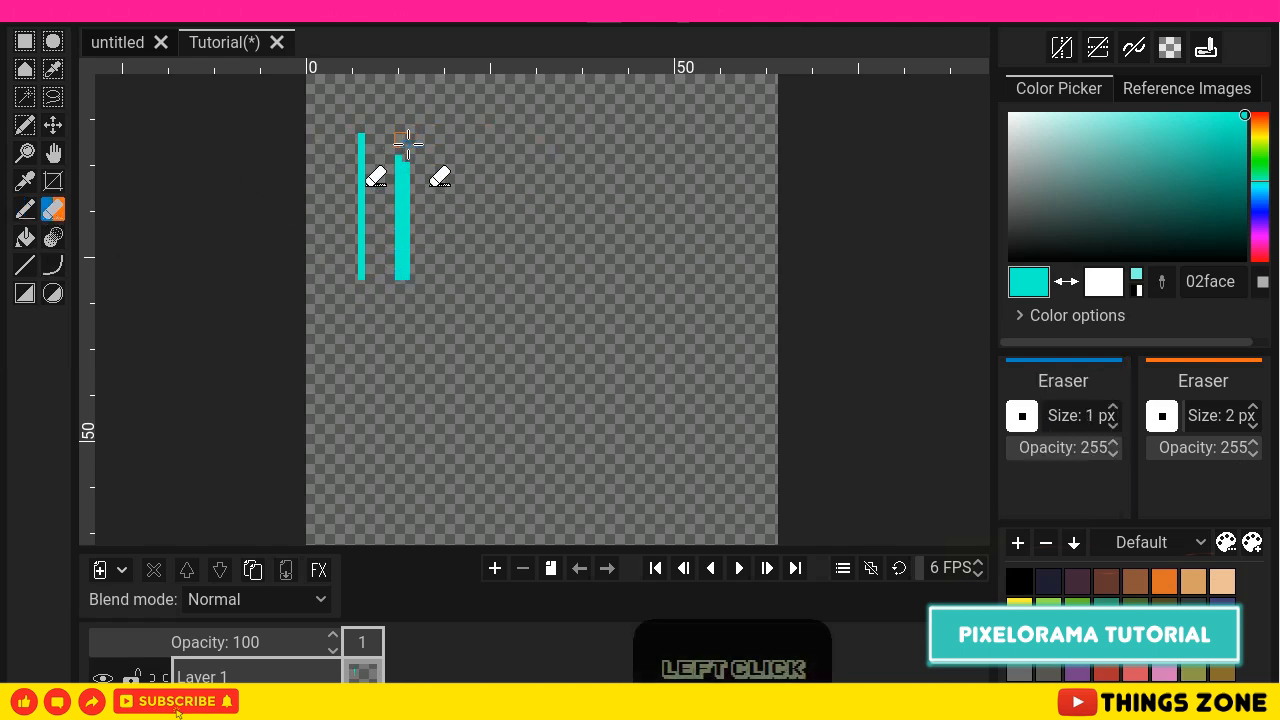
pyautogui.click(406, 158)
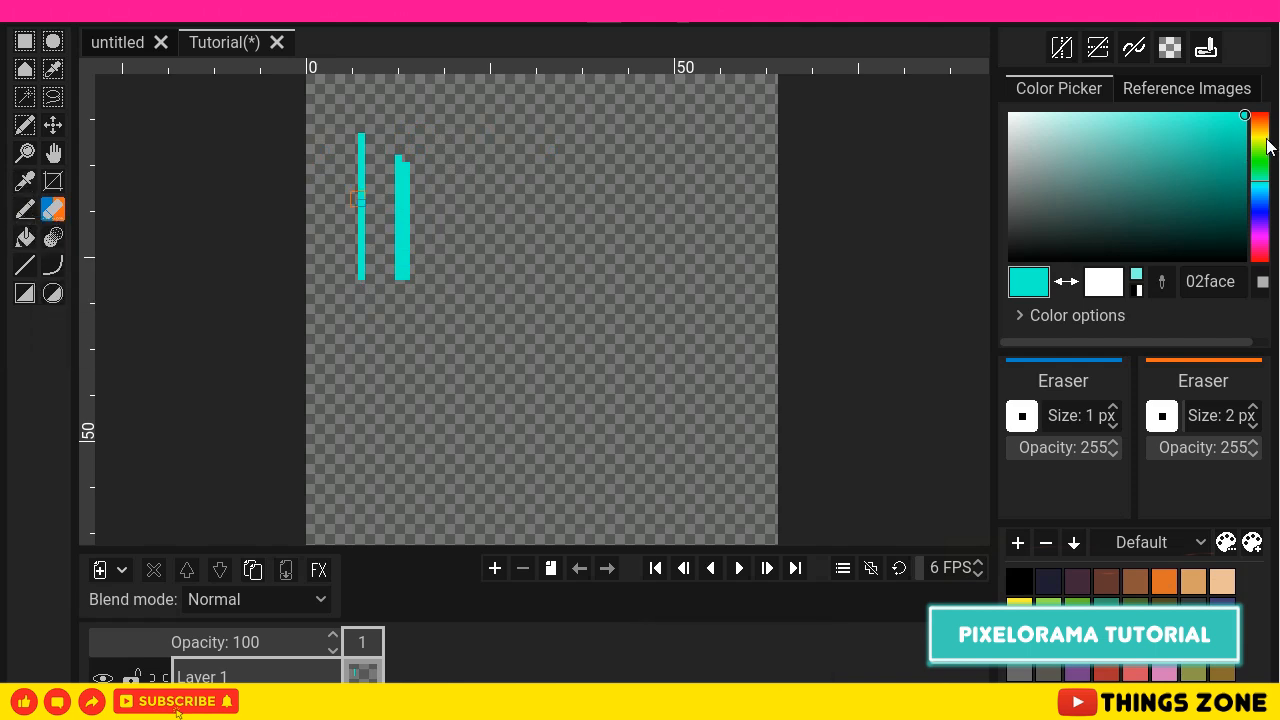
# Step: In yellow (e6fa02), draw a box from straight lines beside the cyan strokes and an outlined rectangle to its right
pyautogui.click(1262, 139)
pyautogui.click(25, 264)
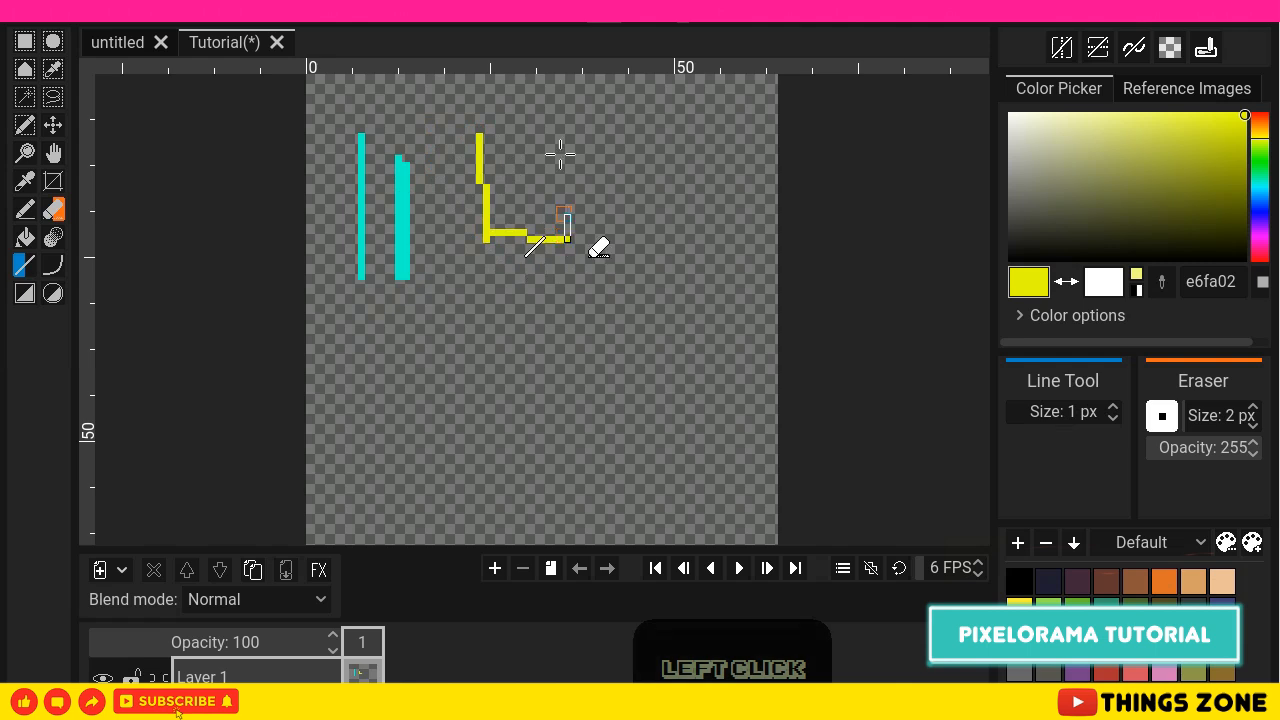
pyautogui.moveTo(560, 153); pyautogui.dragTo(482, 157)
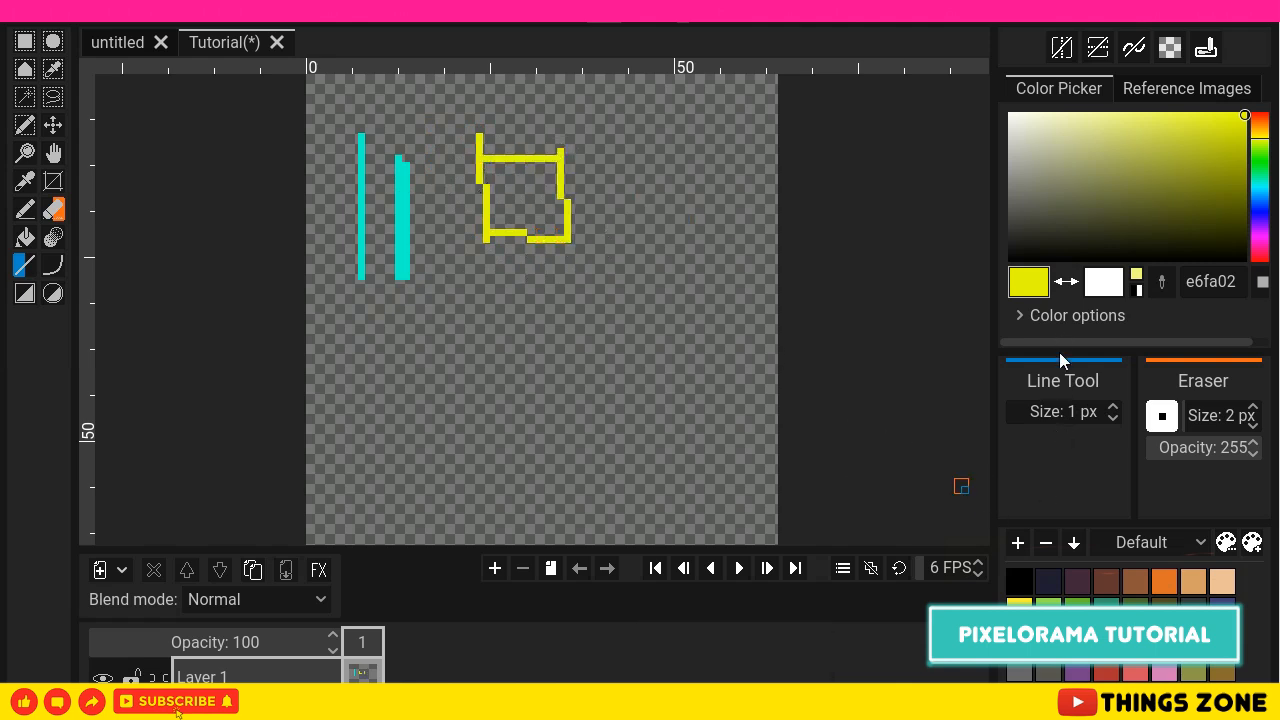
pyautogui.click(26, 295)
pyautogui.moveTo(617, 134); pyautogui.dragTo(733, 263)
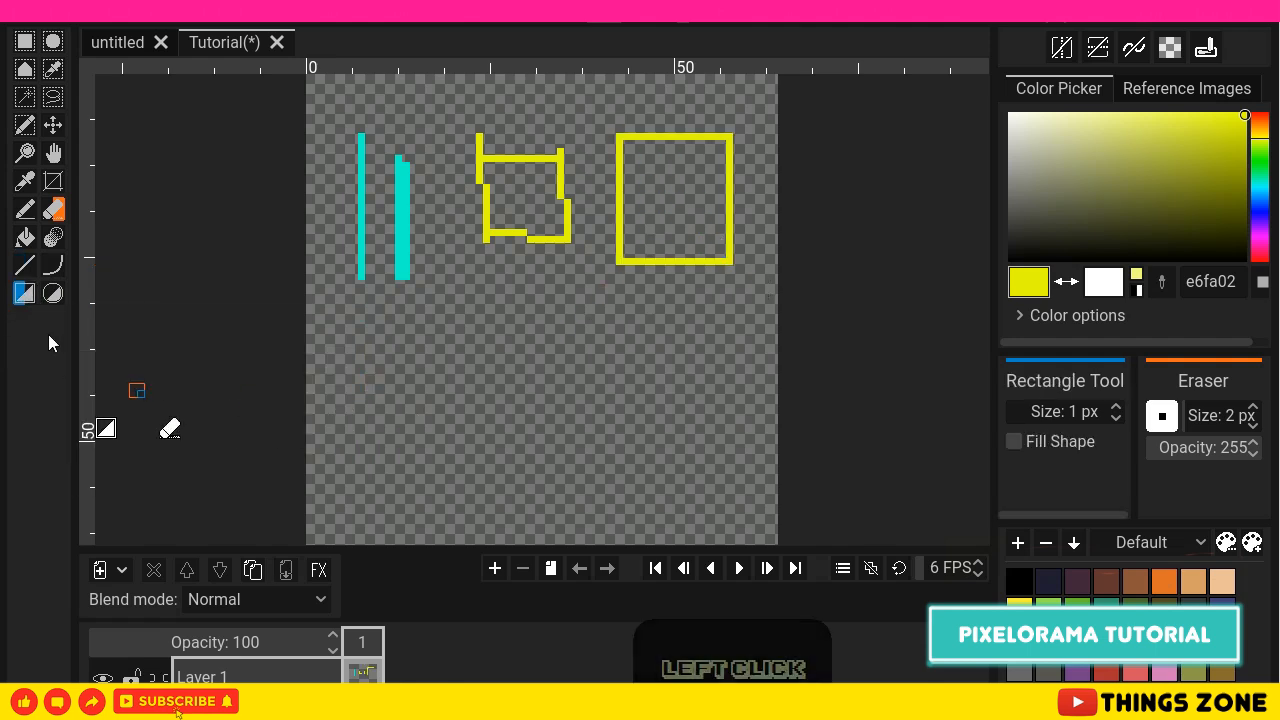
# Step: Draw a dark green (0a8005) ellipse outline below the strokes and bucket-fill its inside with blue (0366fa)
pyautogui.click(1237, 187)
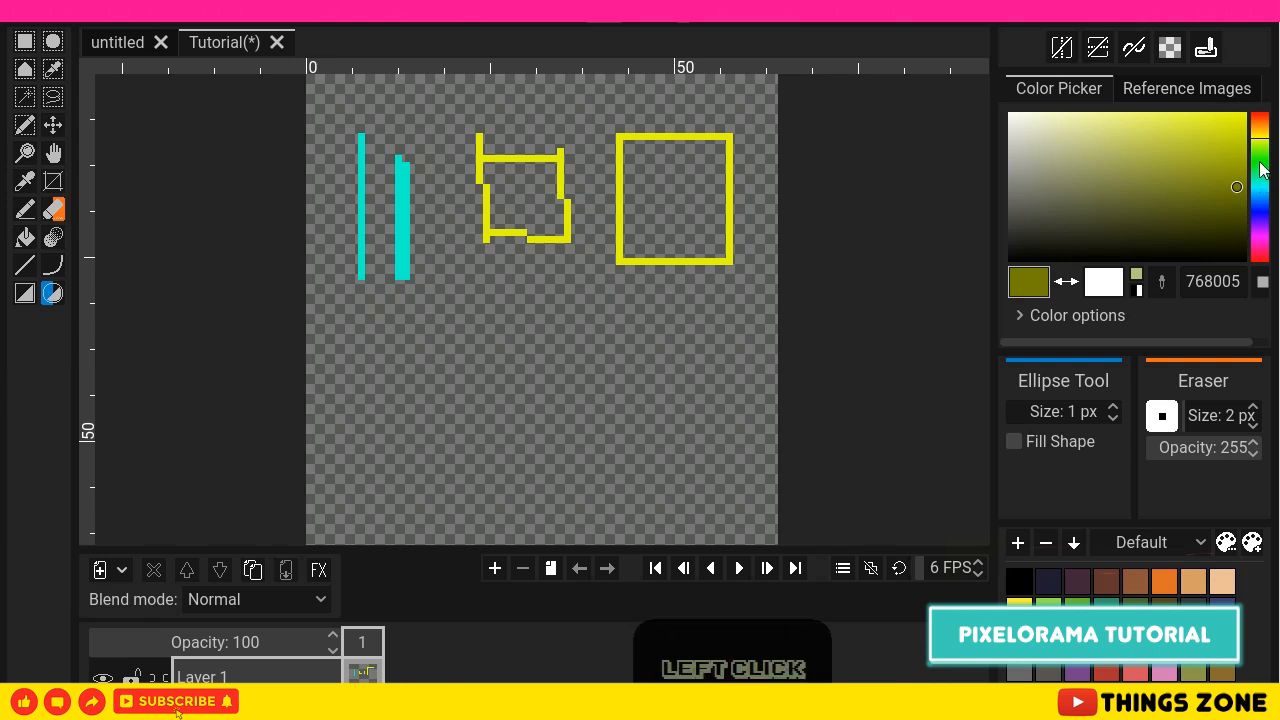
pyautogui.click(1260, 159)
pyautogui.moveTo(500, 410); pyautogui.dragTo(500, 410)
pyautogui.click(25, 237)
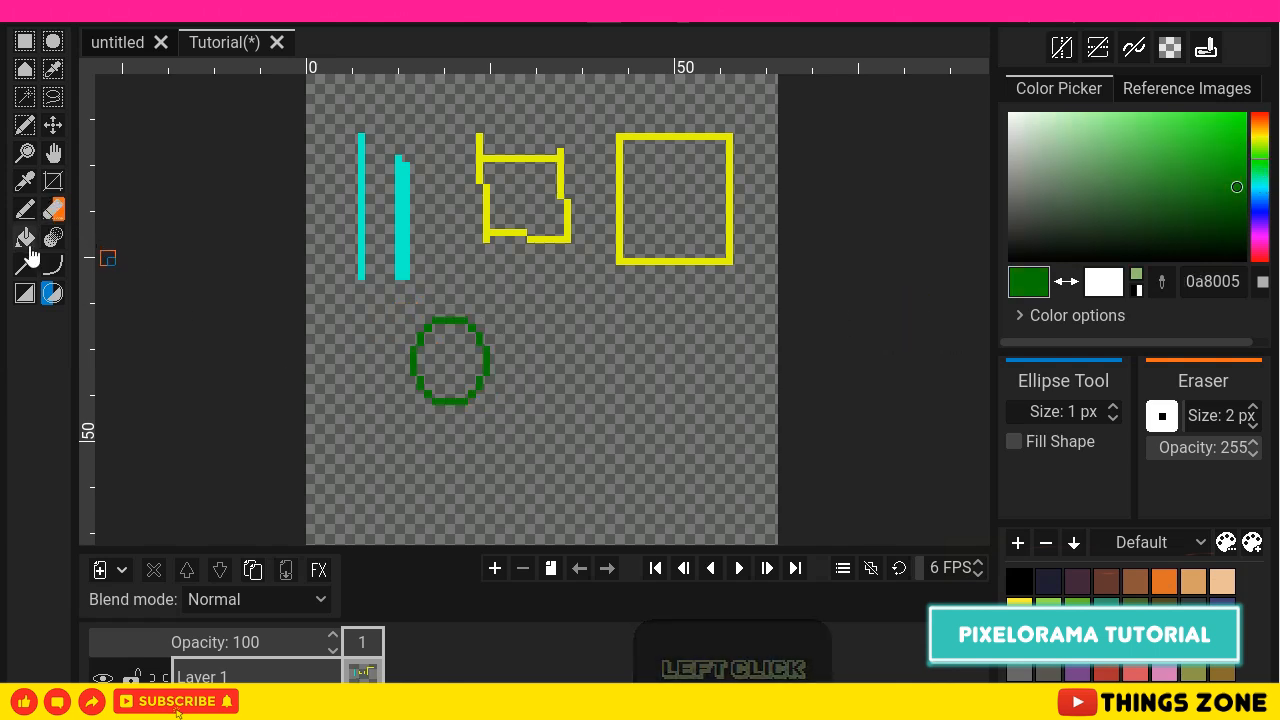
pyautogui.click(1262, 205)
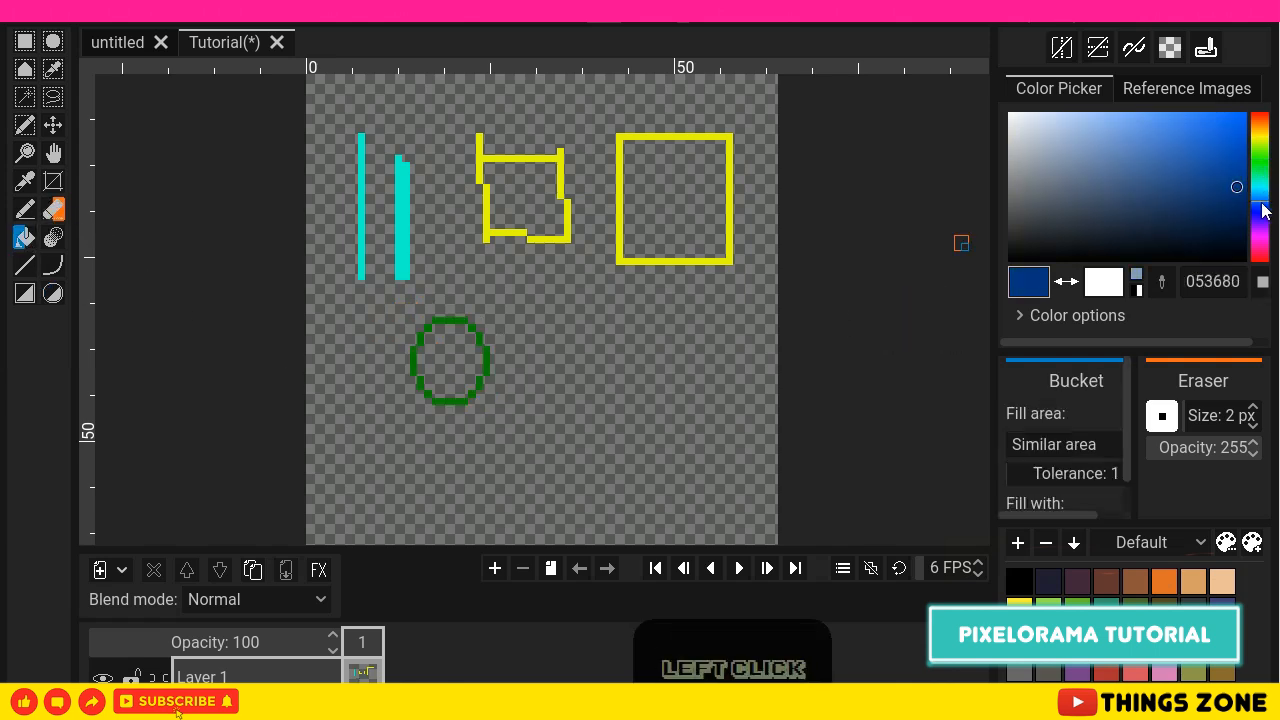
pyautogui.click(450, 362)
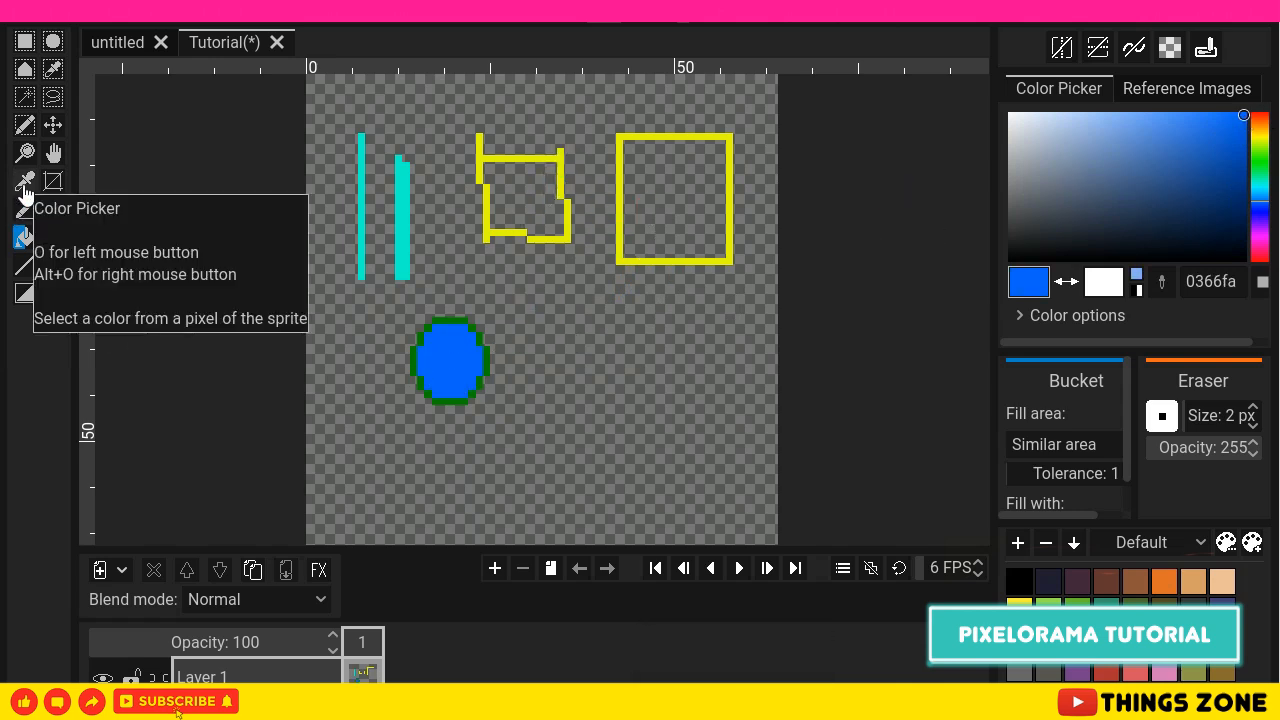
# Step: Move the whole drawing about 2 px right and 3 px down on the canvas
pyautogui.click(52, 125)
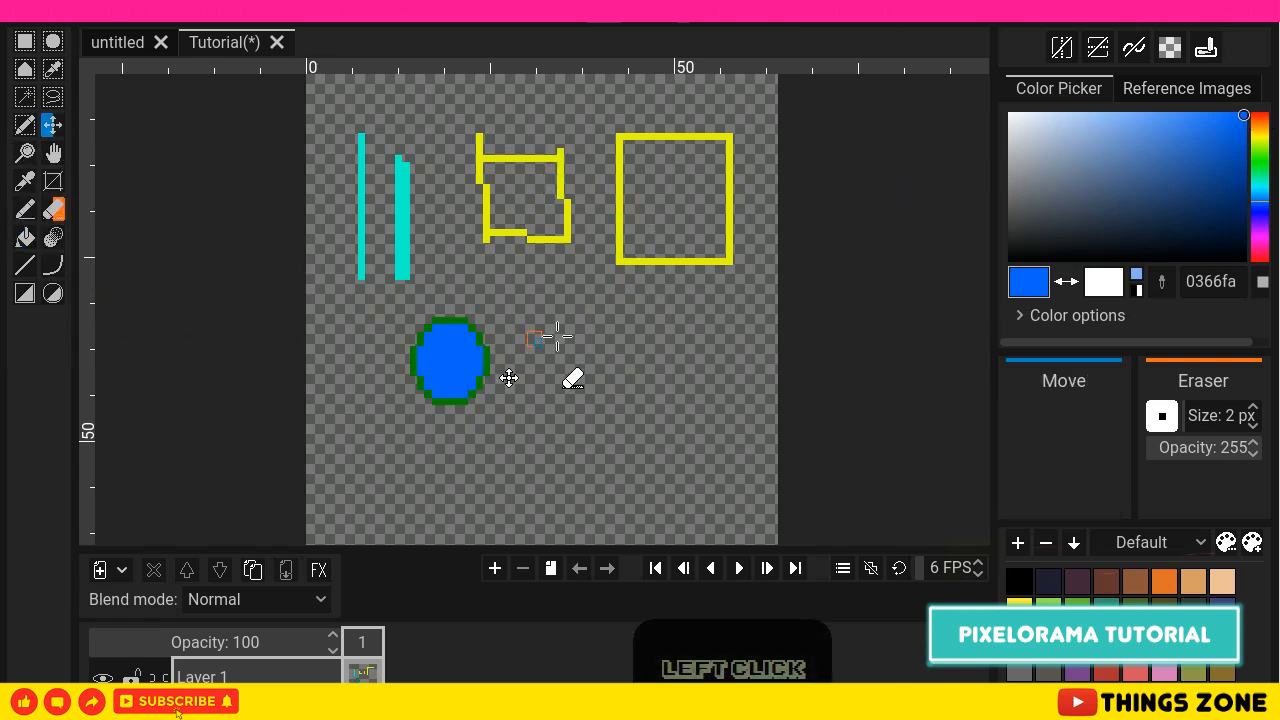
pyautogui.moveTo(540, 340); pyautogui.dragTo(555, 363)
# Step: Delete the yellow rectangle and the yellow line box using rectangular selections
pyautogui.click(25, 41)
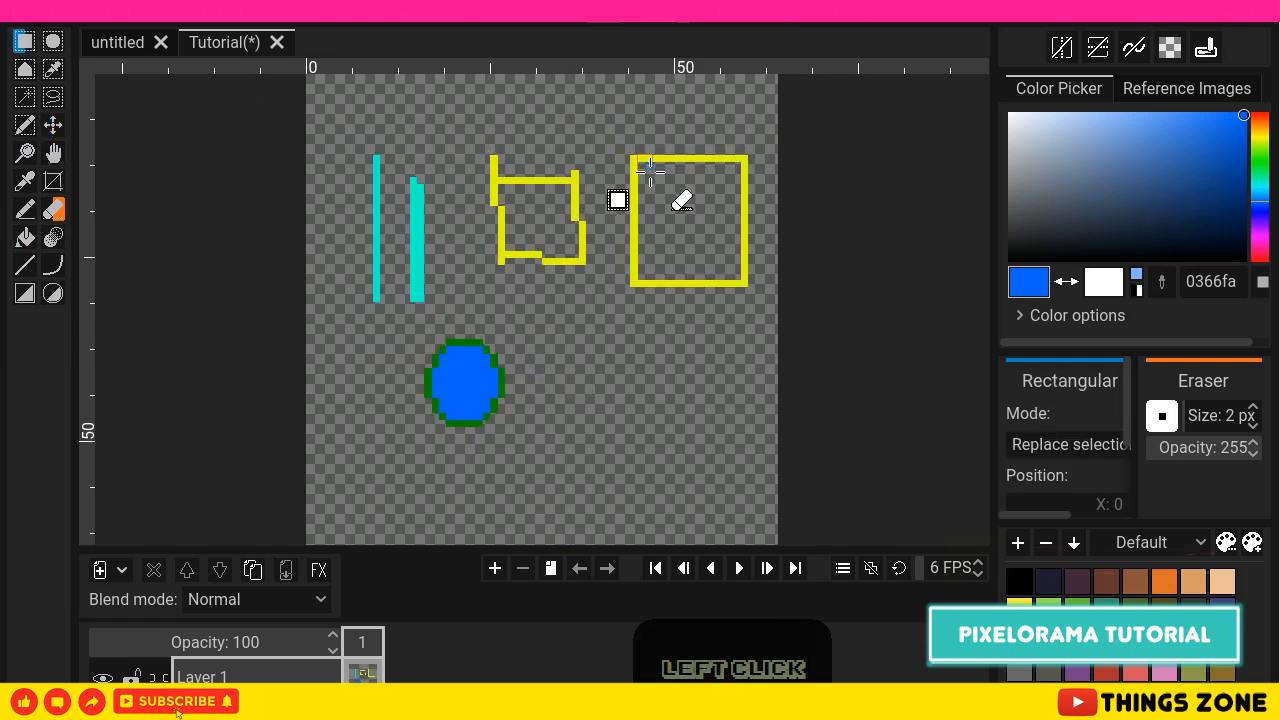
pyautogui.moveTo(622, 148)
pyautogui.mouseDown()
pyautogui.moveTo(769, 294)
pyautogui.moveTo(755, 315)
pyautogui.mouseUp()
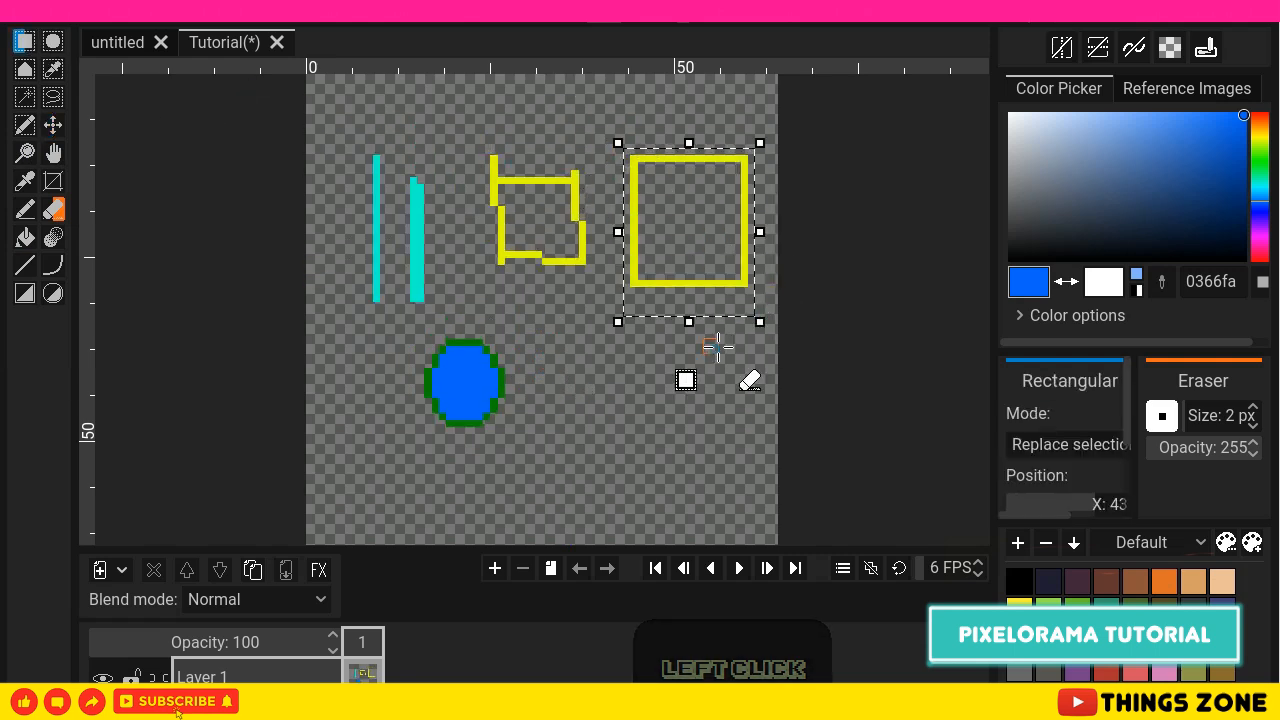
pyautogui.press('Delete')
pyautogui.moveTo(475, 141); pyautogui.dragTo(597, 286)
pyautogui.press('Delete')
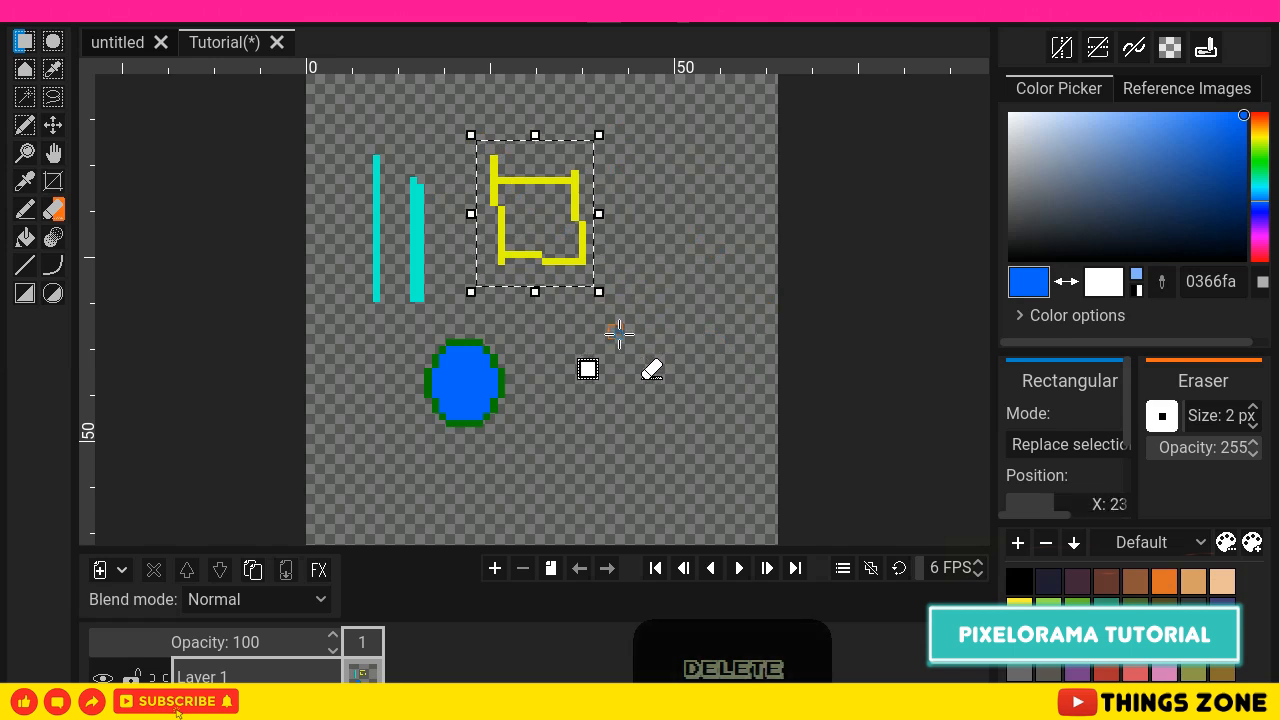
# Step: Select the ellipse's blue fill with the Magic Wand and delete it
pyautogui.click(25, 97)
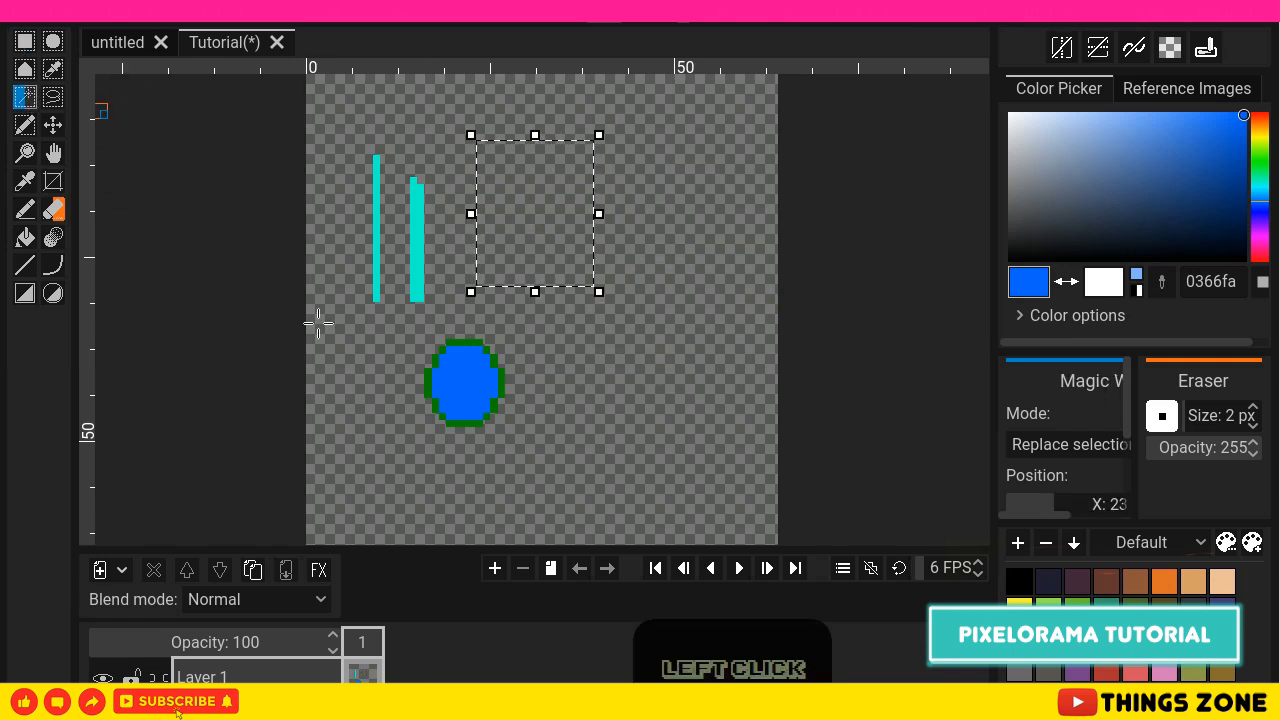
pyautogui.click(472, 392)
pyautogui.press('Delete')
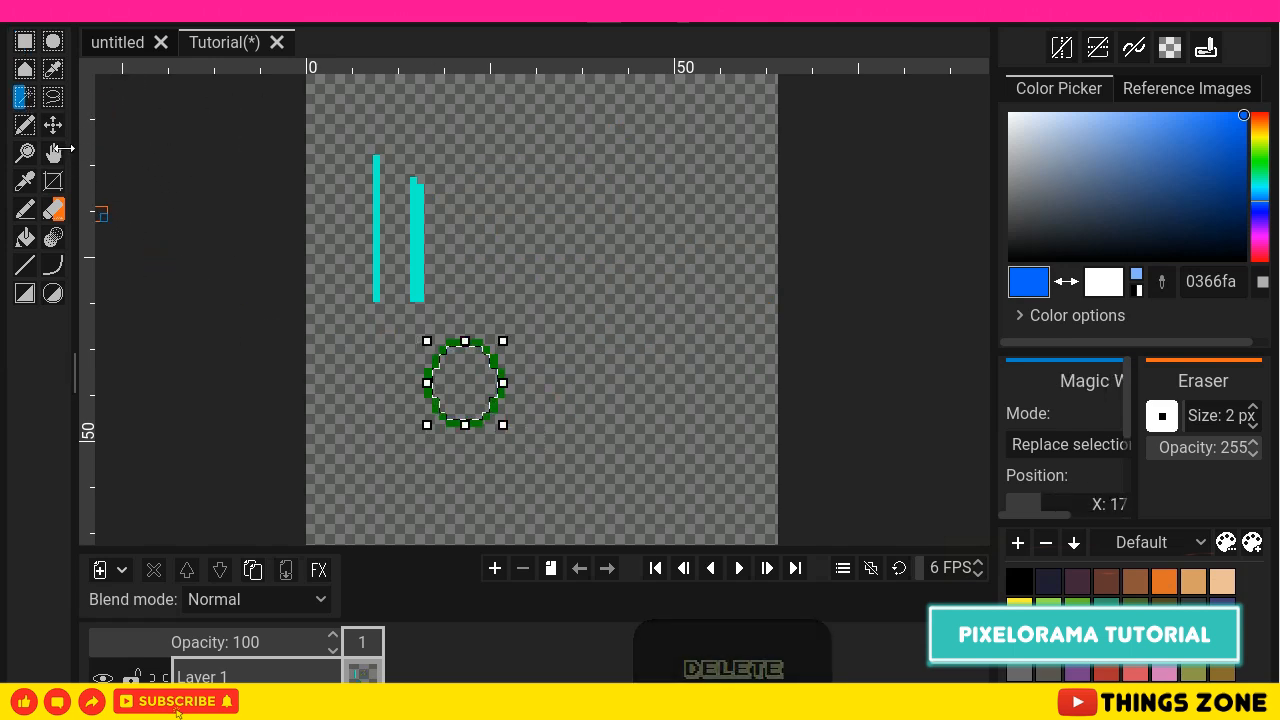
# Step: Sample the cyan colour from the thin vertical stroke with the Color Picker
pyautogui.click(25, 153)
pyautogui.click(465, 254)
pyautogui.click(450, 260)
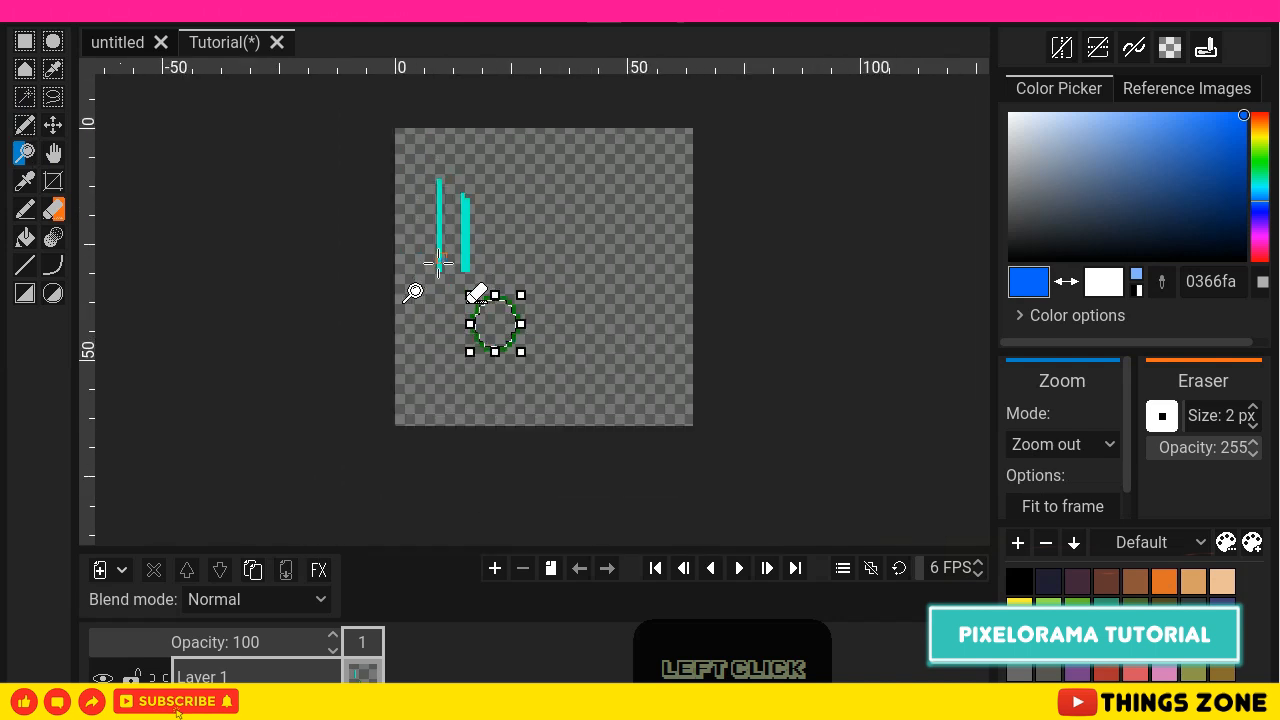
pyautogui.scroll(1, 413, 292)
pyautogui.click(53, 153)
pyautogui.moveTo(589, 278); pyautogui.dragTo(633, 283)
pyautogui.click(53, 125)
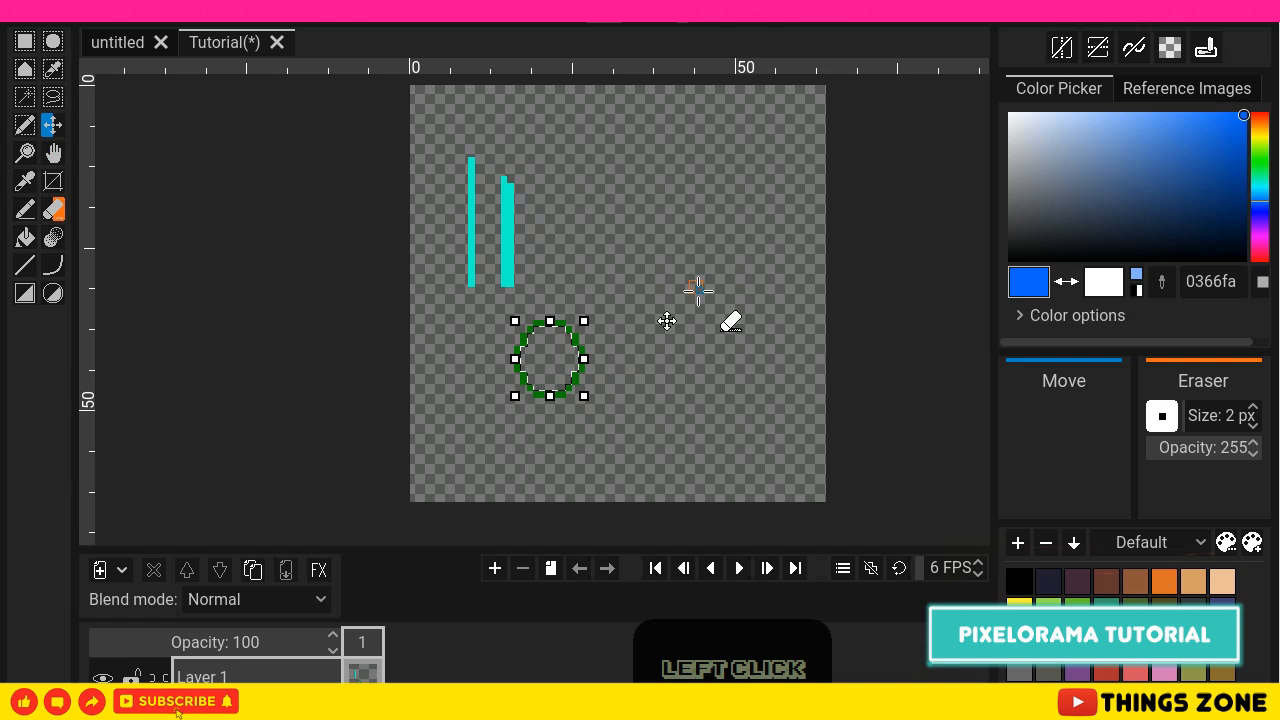
pyautogui.click(25, 181)
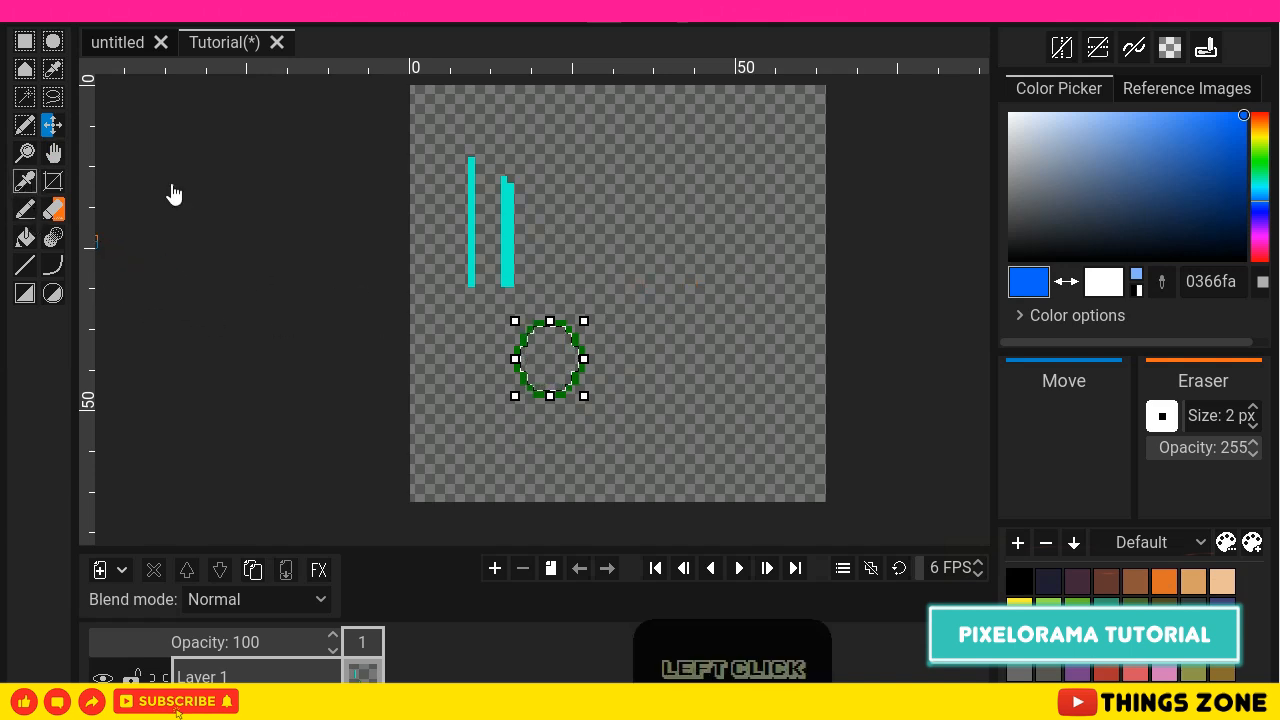
pyautogui.click(471, 251)
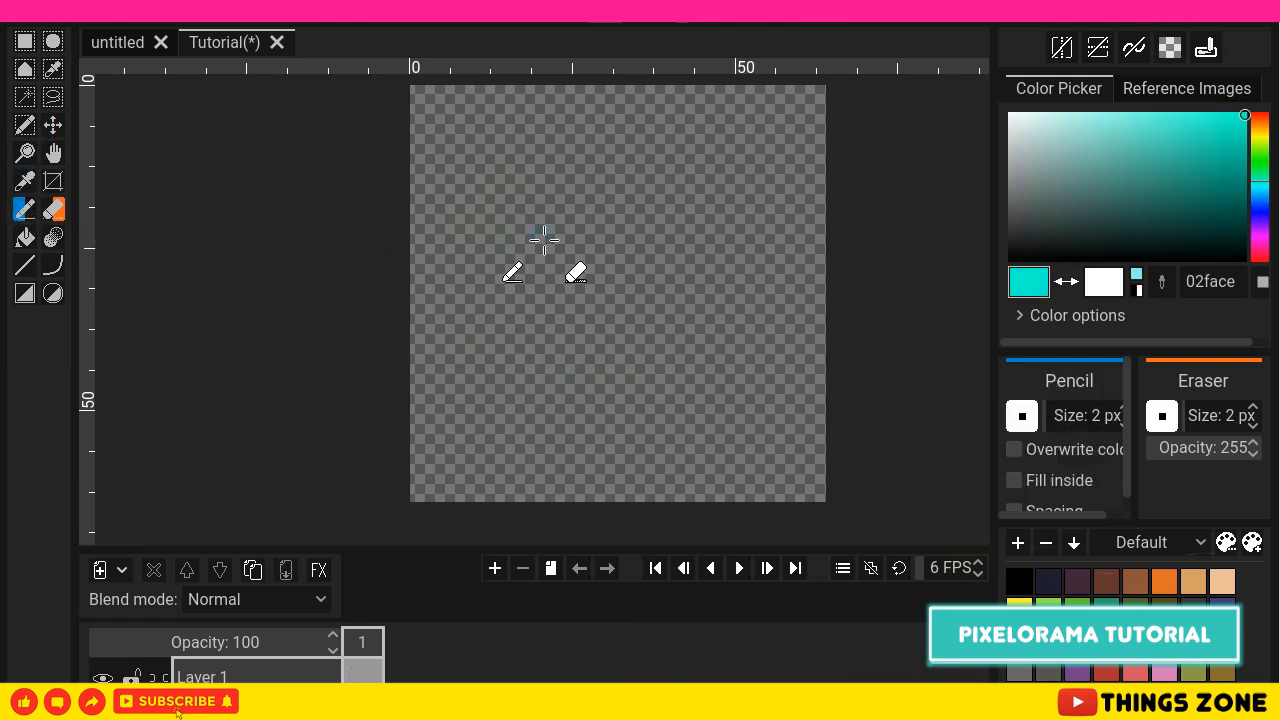
# Step: Rename the layer to background and fill the whole canvas with cyan (02face)
pyautogui.click(218, 678)
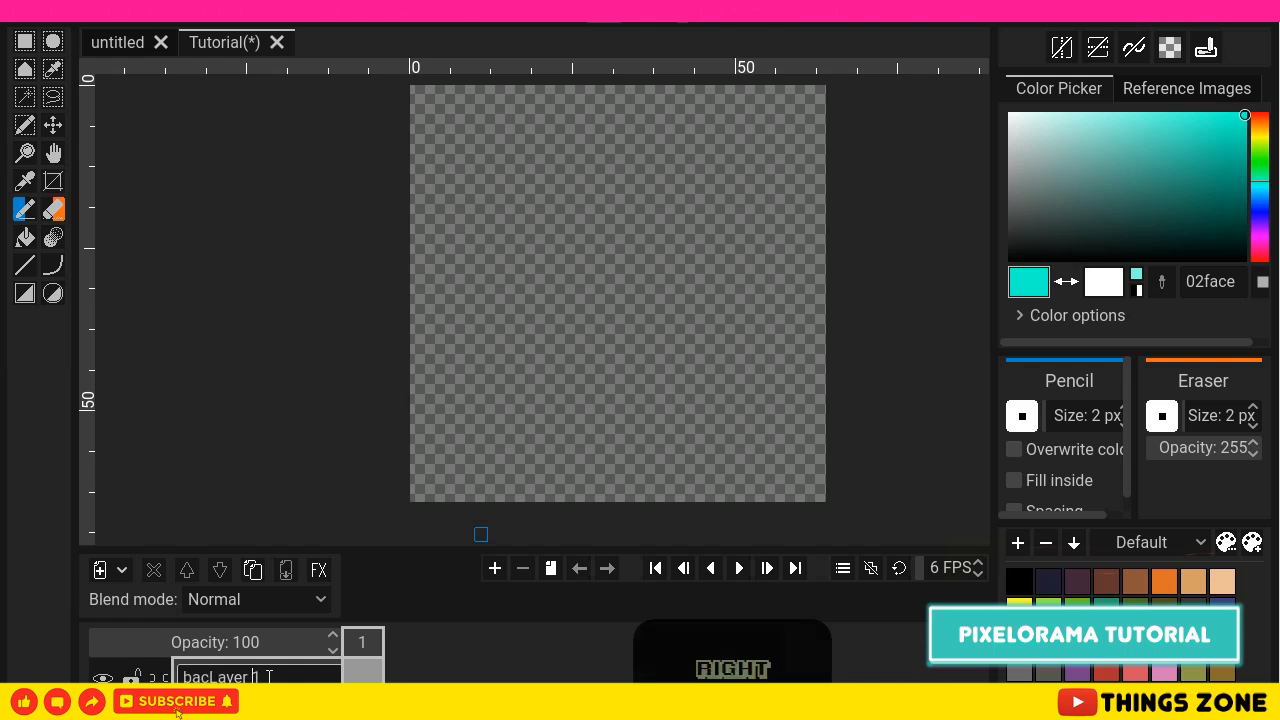
pyautogui.write('background')
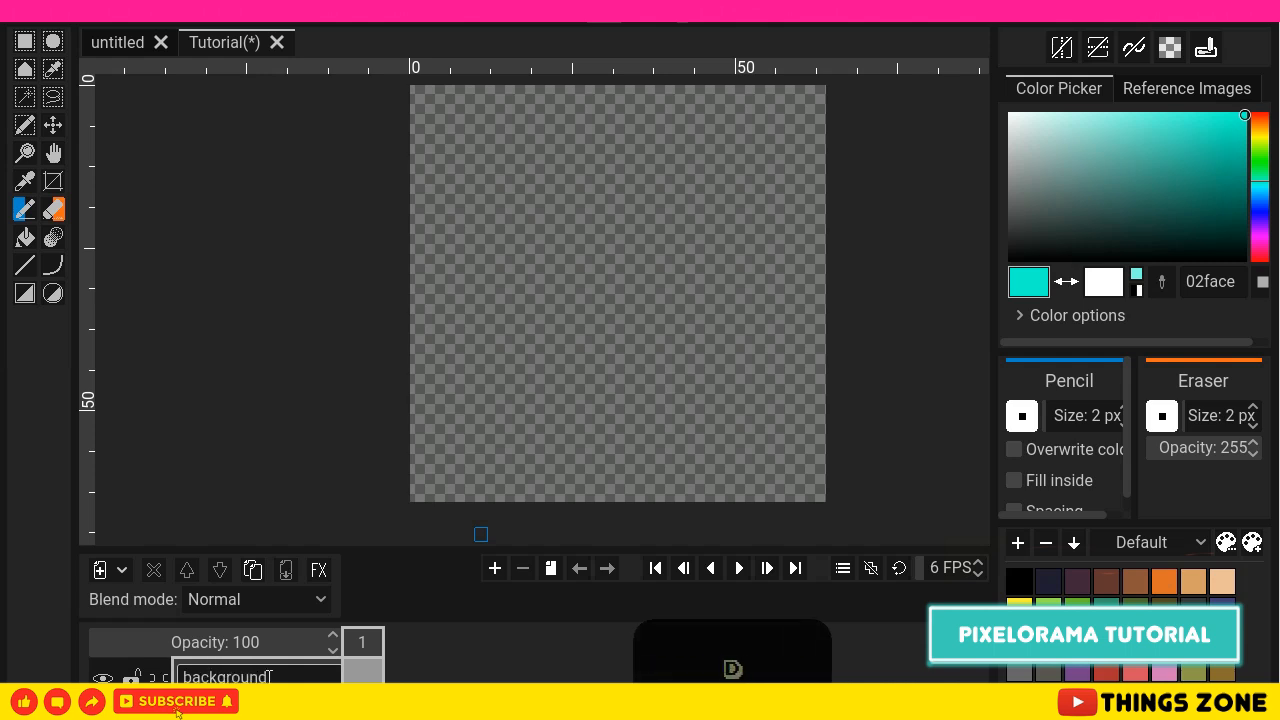
pyautogui.click(25, 237)
pyautogui.click(637, 350)
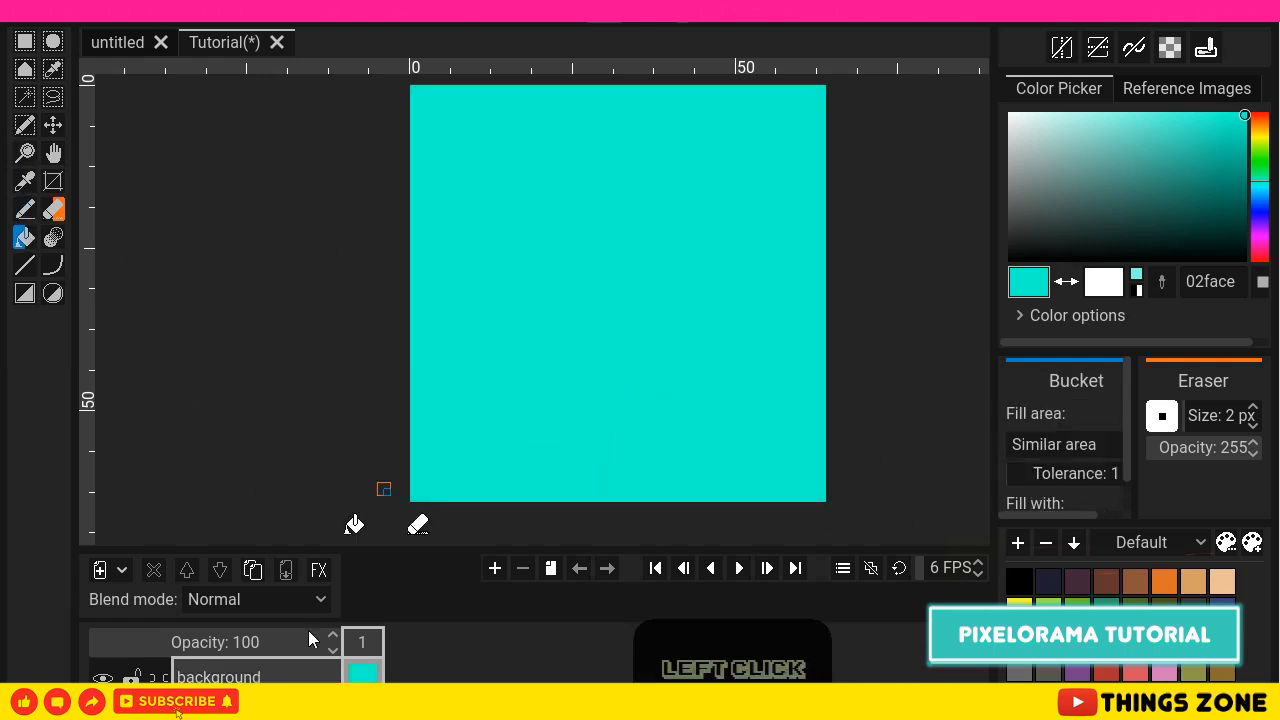
# Step: Add a new layer above the background and draw a yellow (e6fa02) ellipse outline about 21 px wide left of the canvas centre
pyautogui.click(100, 569)
pyautogui.click(279, 677)
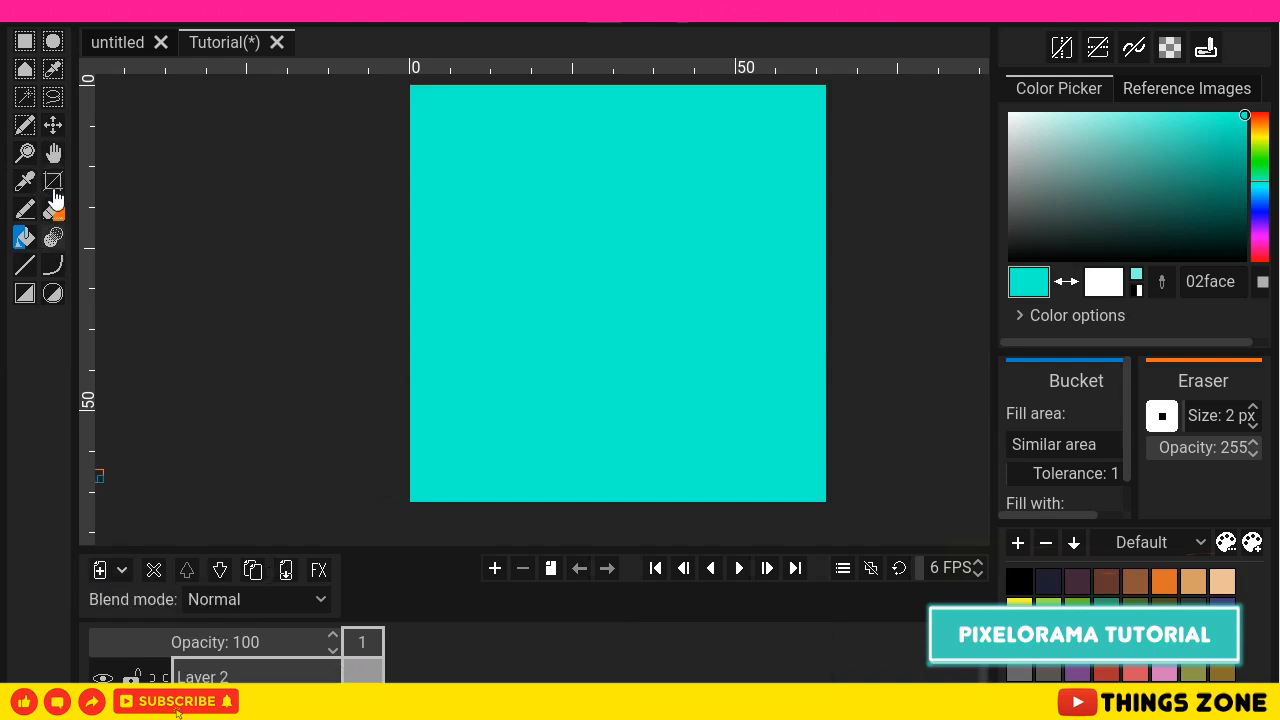
pyautogui.click(25, 208)
pyautogui.click(1259, 137)
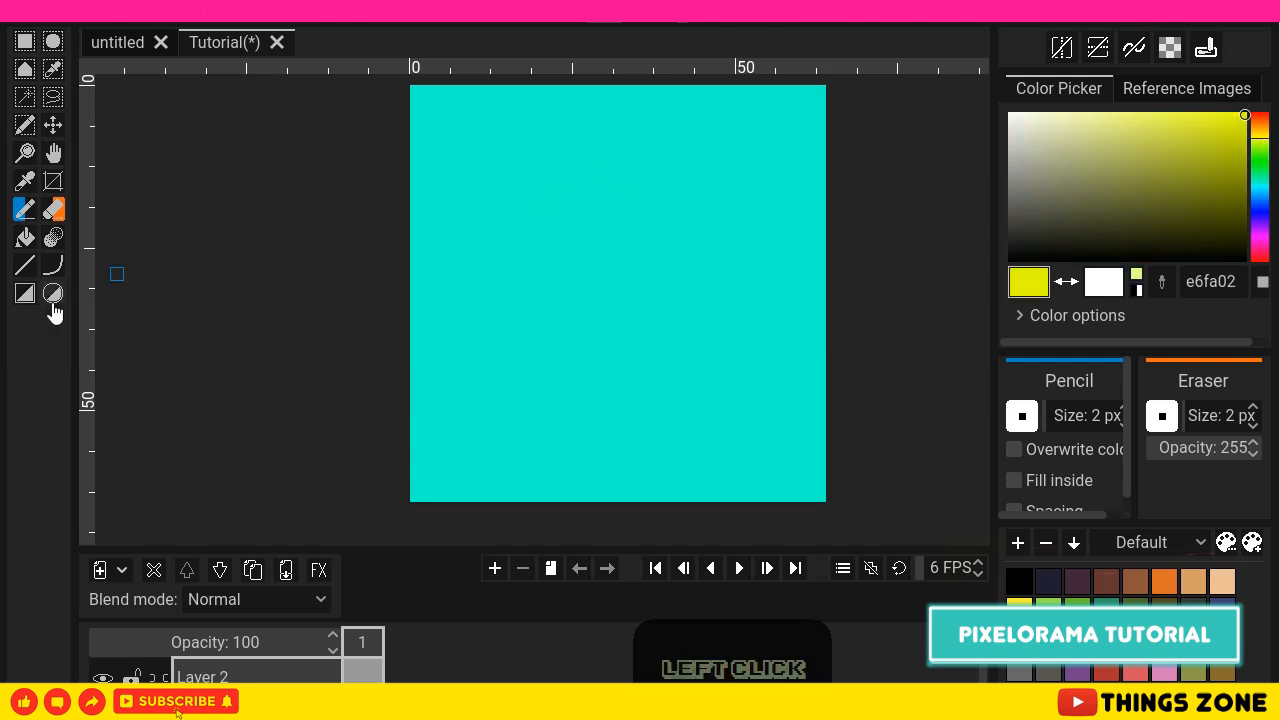
pyautogui.click(53, 293)
pyautogui.moveTo(500, 236); pyautogui.dragTo(622, 380)
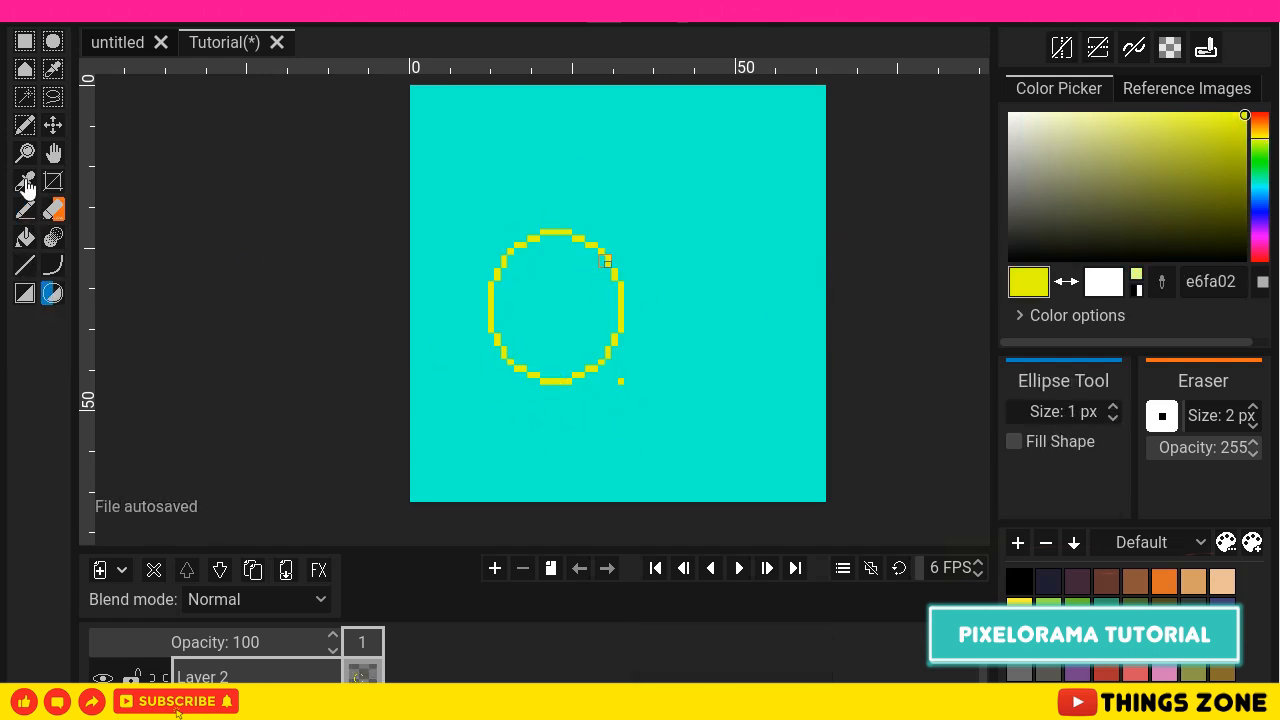
# Step: Fill the ellipse with yellow and erase the stray pixel beside it
pyautogui.click(25, 236)
pyautogui.click(574, 309)
pyautogui.rightClick(620, 382)
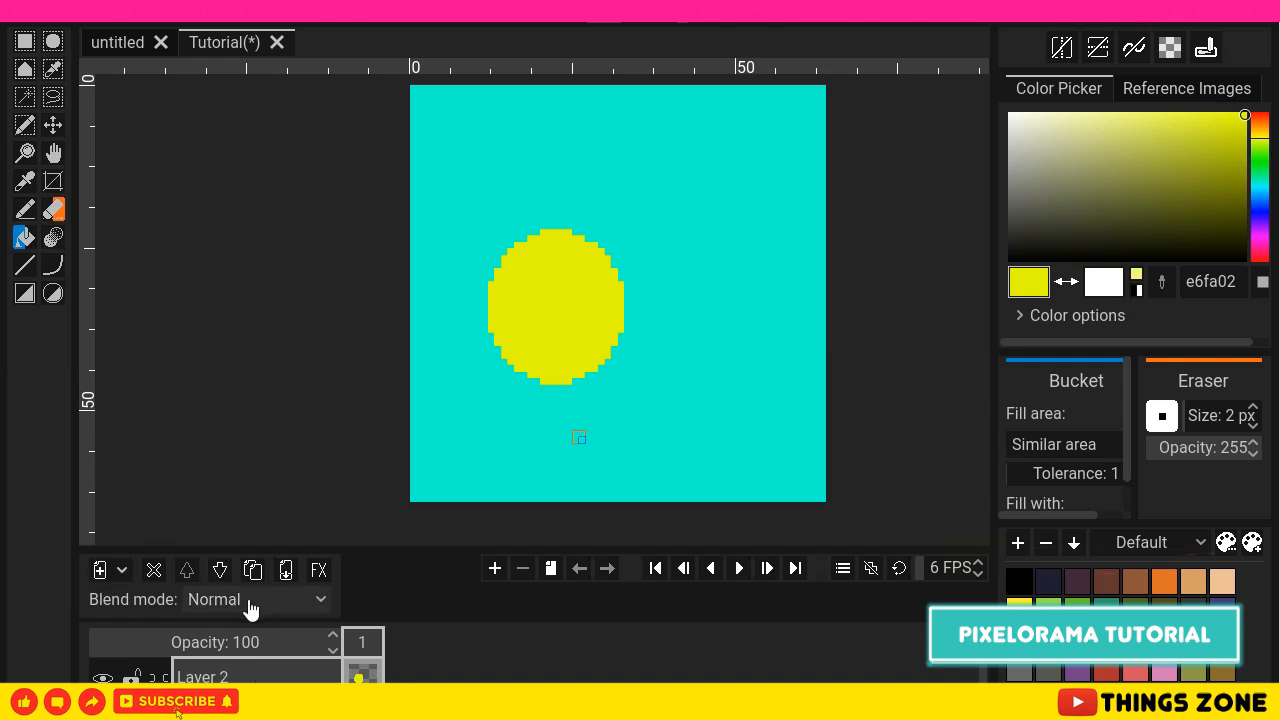
# Step: Reorder Layer 2 below the background layer and back above it
pyautogui.click(219, 577)
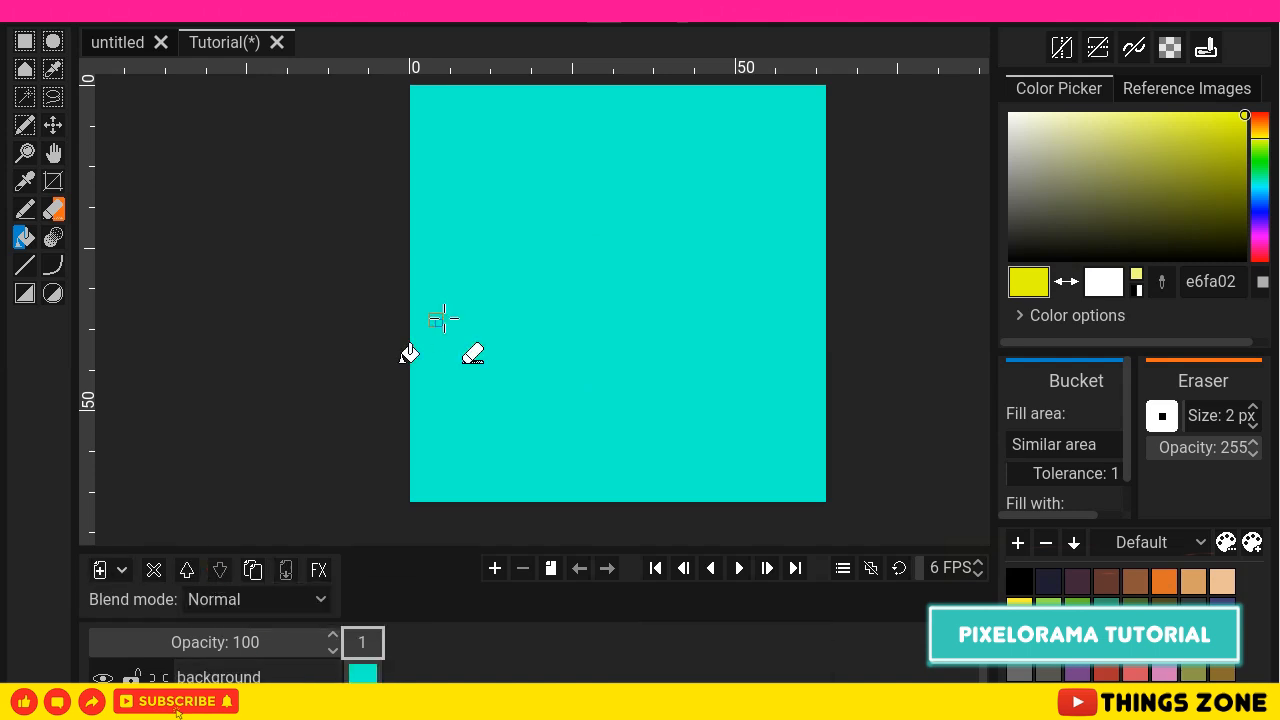
pyautogui.click(186, 569)
pyautogui.click(219, 569)
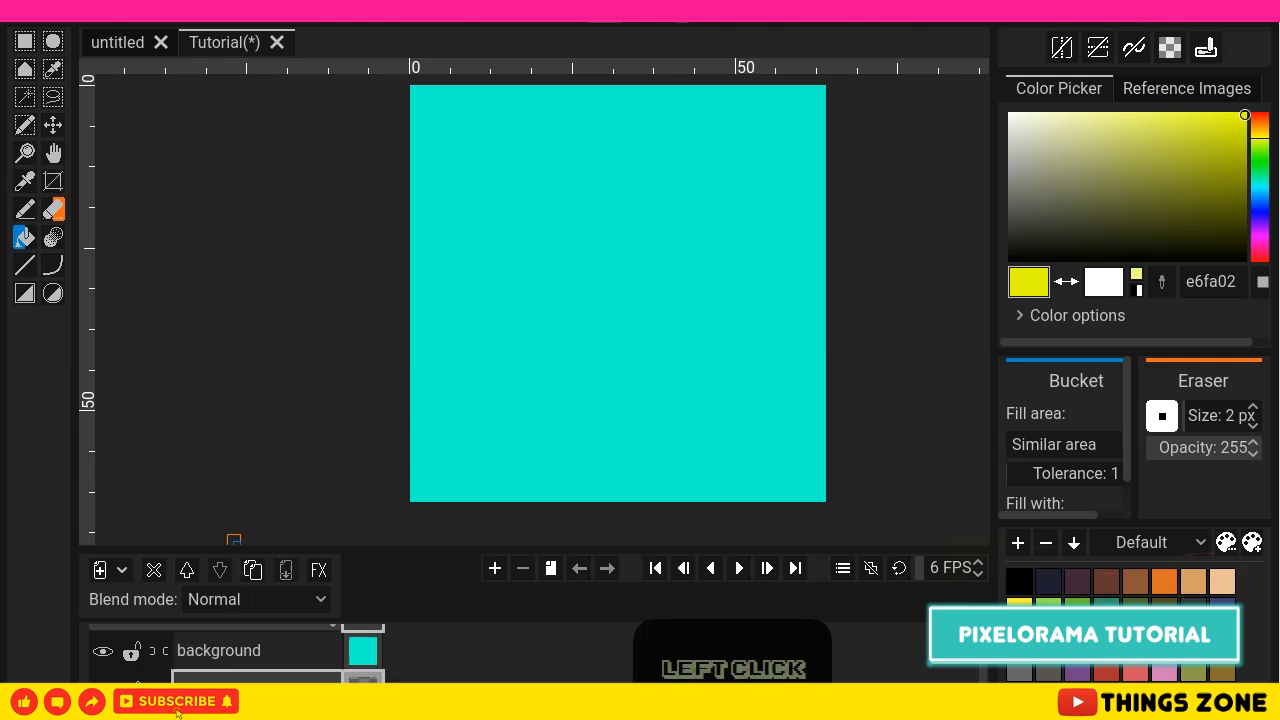
pyautogui.click(186, 569)
# Step: Duplicate Layer 2 and move the copied ellipse to the upper right of the canvas
pyautogui.click(253, 570)
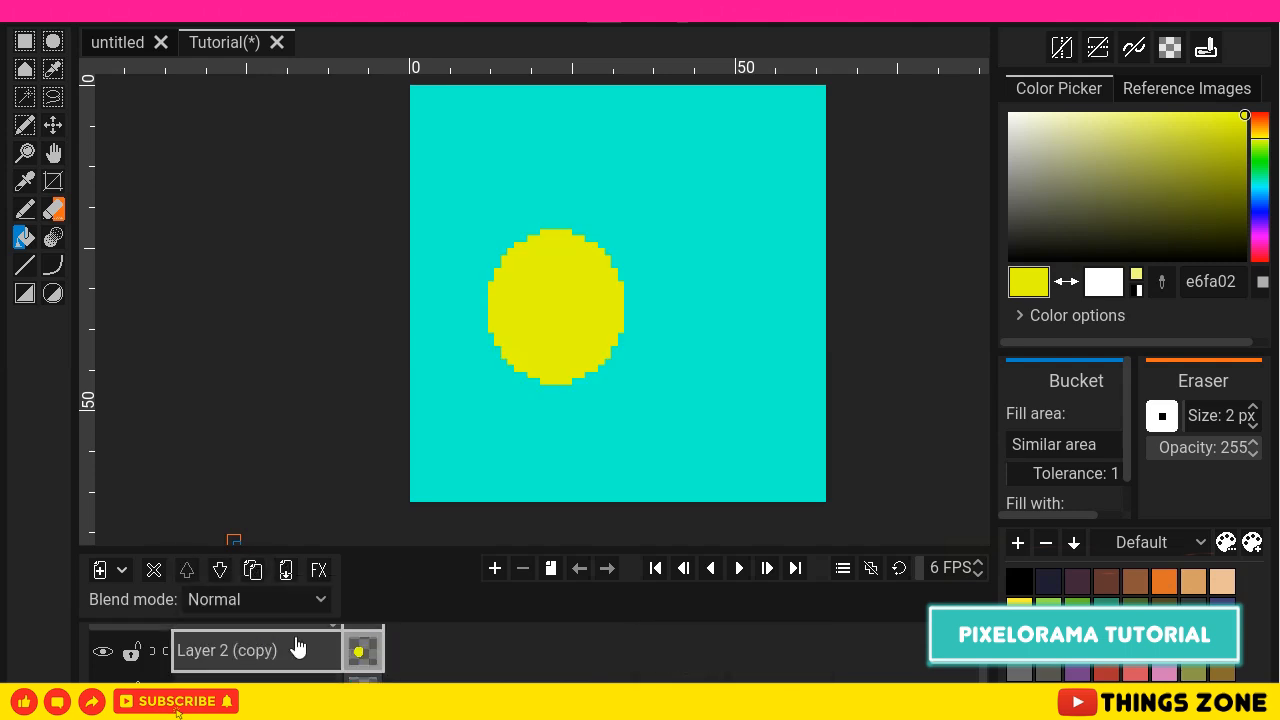
pyautogui.click(53, 124)
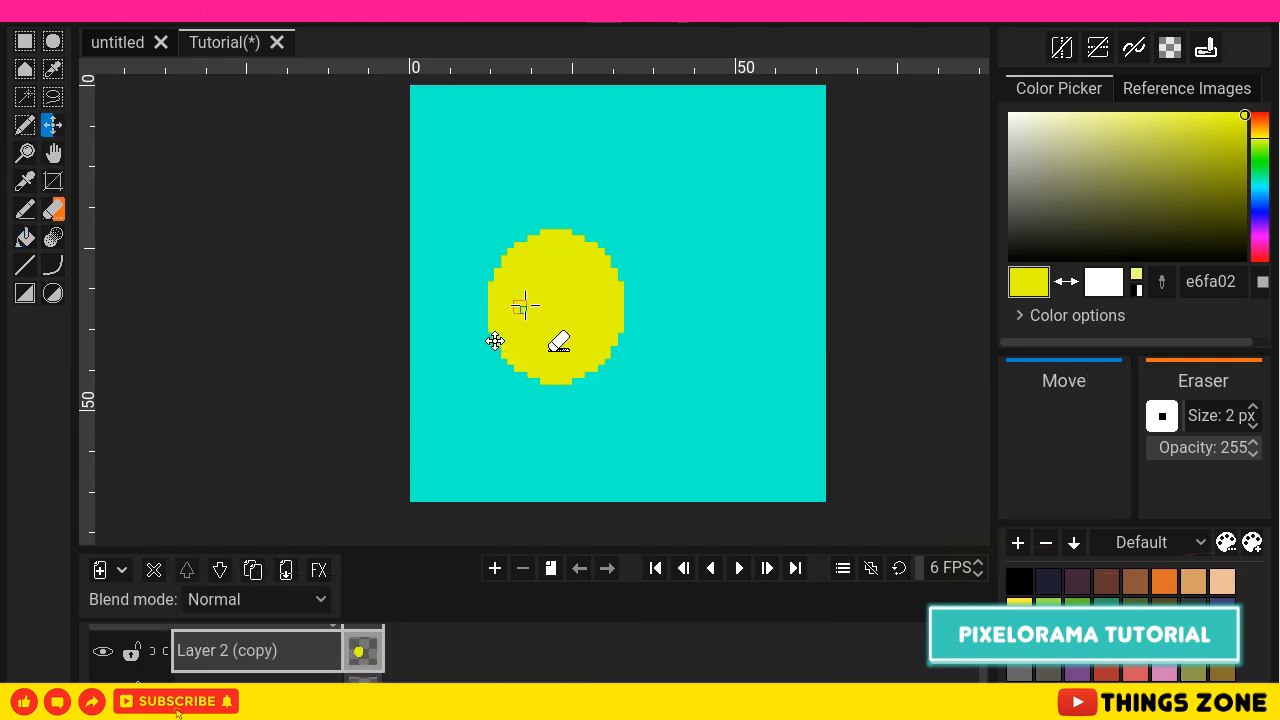
pyautogui.moveTo(495, 341); pyautogui.dragTo(651, 217)
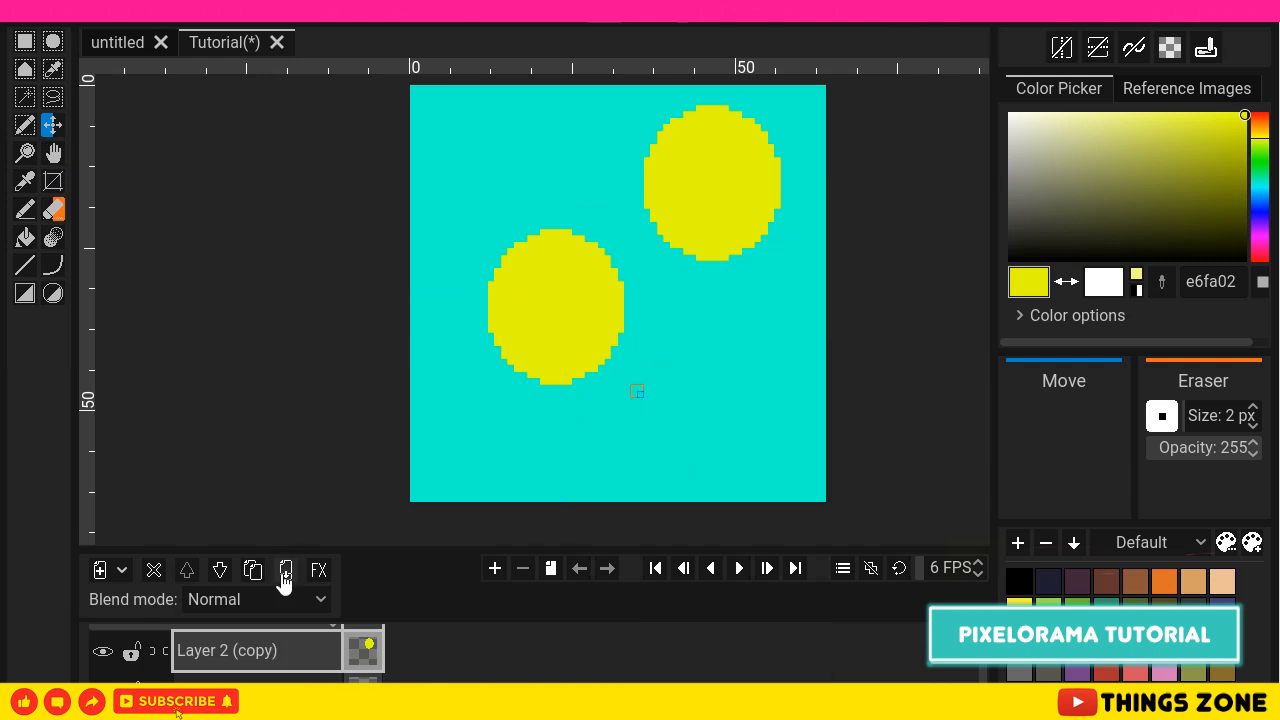
# Step: Set the duration of frame 1 to 3 in its frame properties
pyautogui.scroll(1, 380, 655)
pyautogui.rightClick(362, 645)
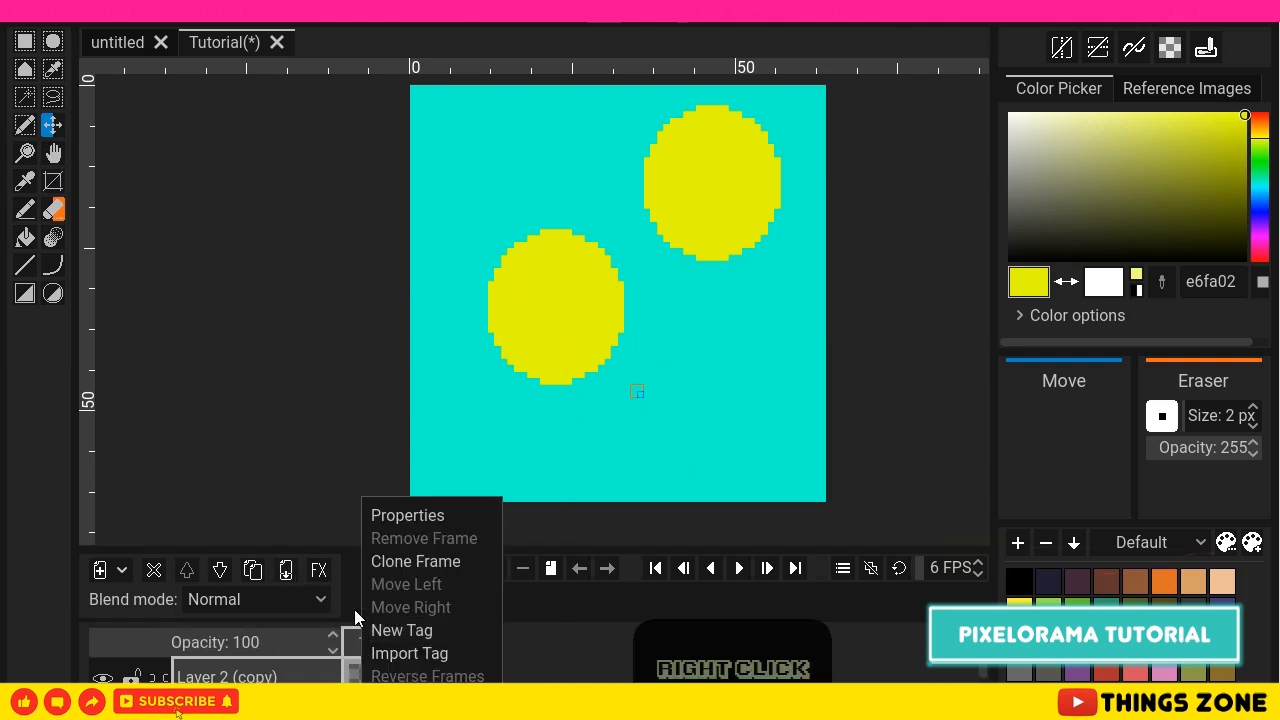
pyautogui.click(400, 514)
pyautogui.click(646, 340)
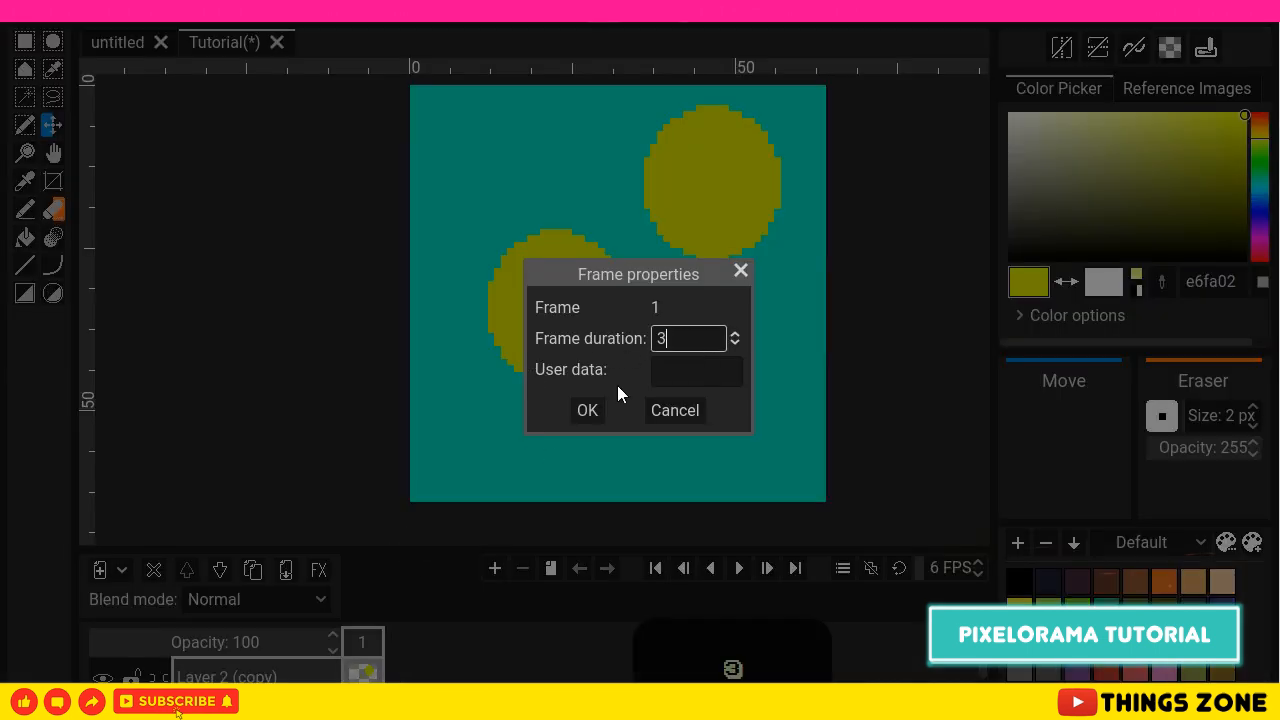
pyautogui.click(587, 410)
# Step: Clone frame 1 to add a second animation frame
pyautogui.rightClick(360, 643)
pyautogui.click(124, 570)
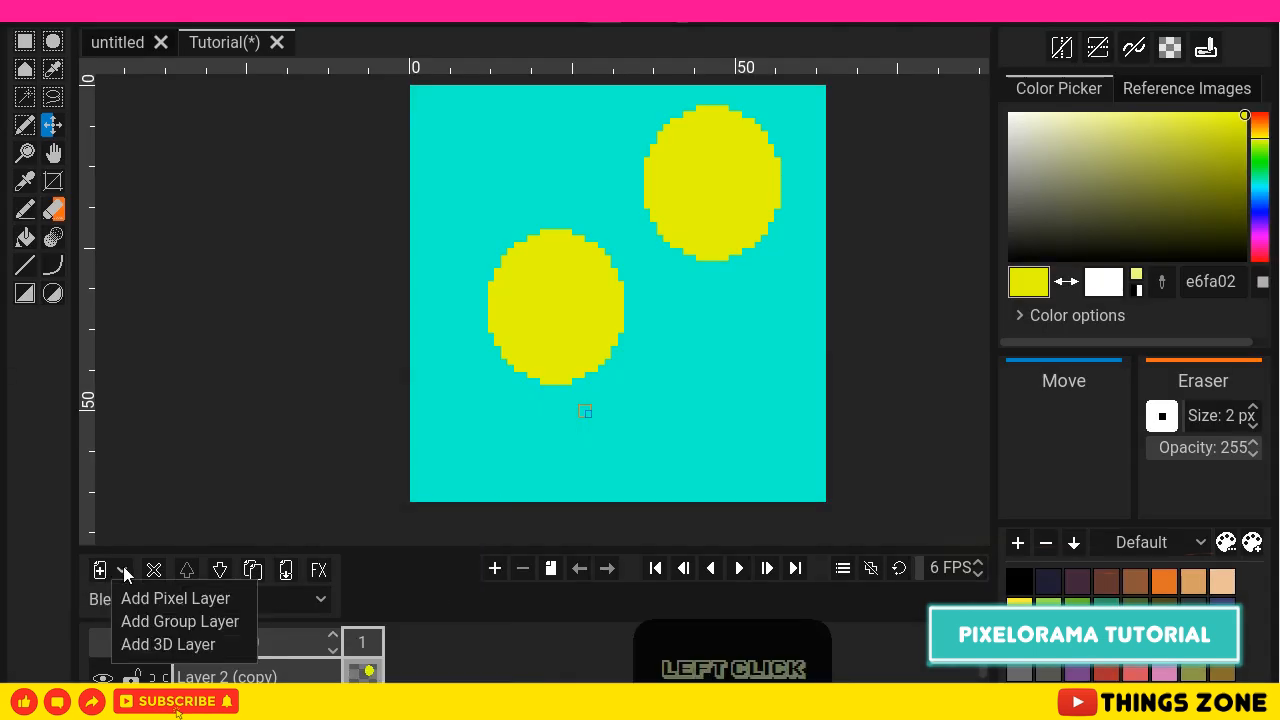
pyautogui.click(360, 648)
pyautogui.rightClick(362, 643)
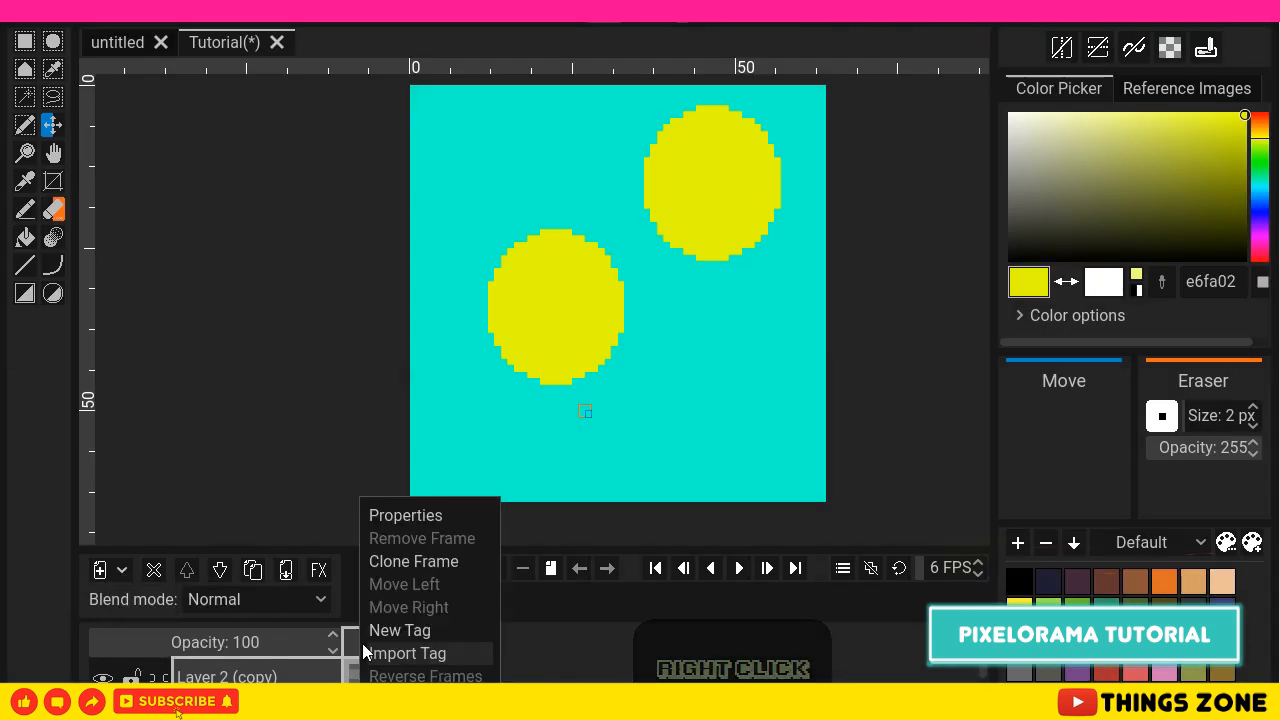
pyautogui.click(409, 560)
# Step: In the cloned frame, move the right ellipse down and the left ellipse up, and play the animation
pyautogui.moveTo(686, 189); pyautogui.dragTo(692, 307)
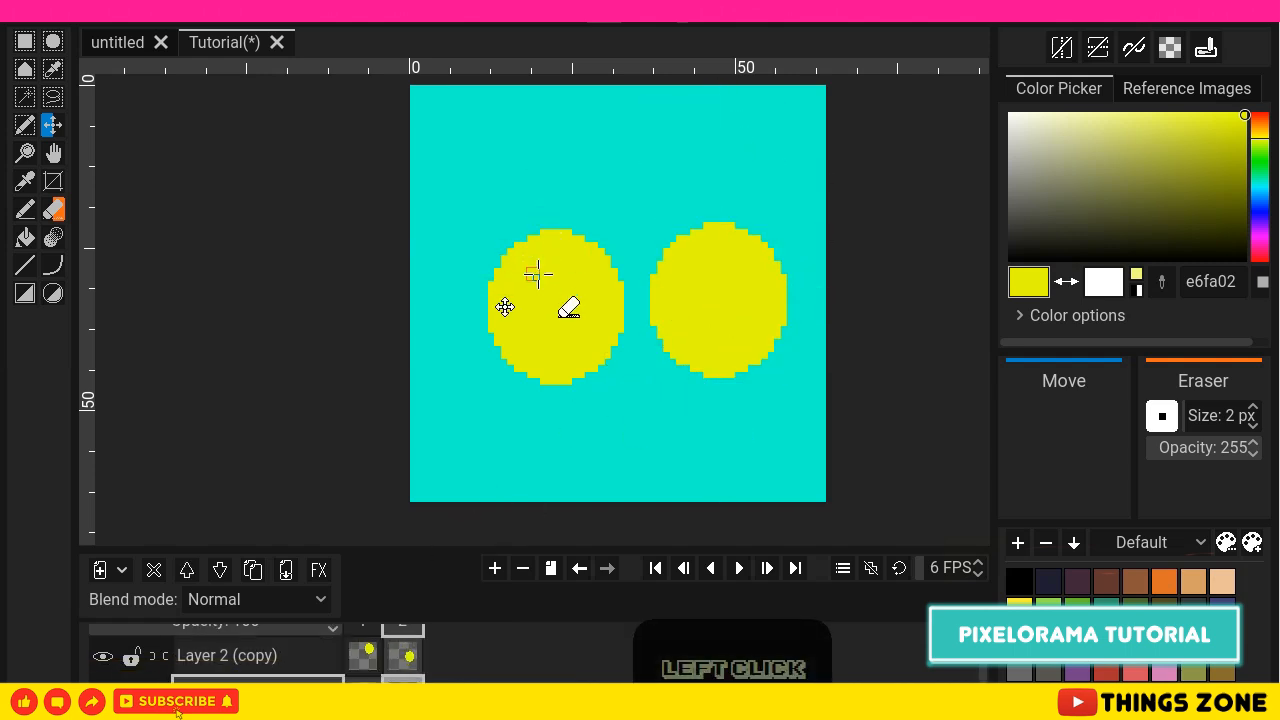
pyautogui.moveTo(551, 277); pyautogui.dragTo(543, 186)
pyautogui.click(738, 570)
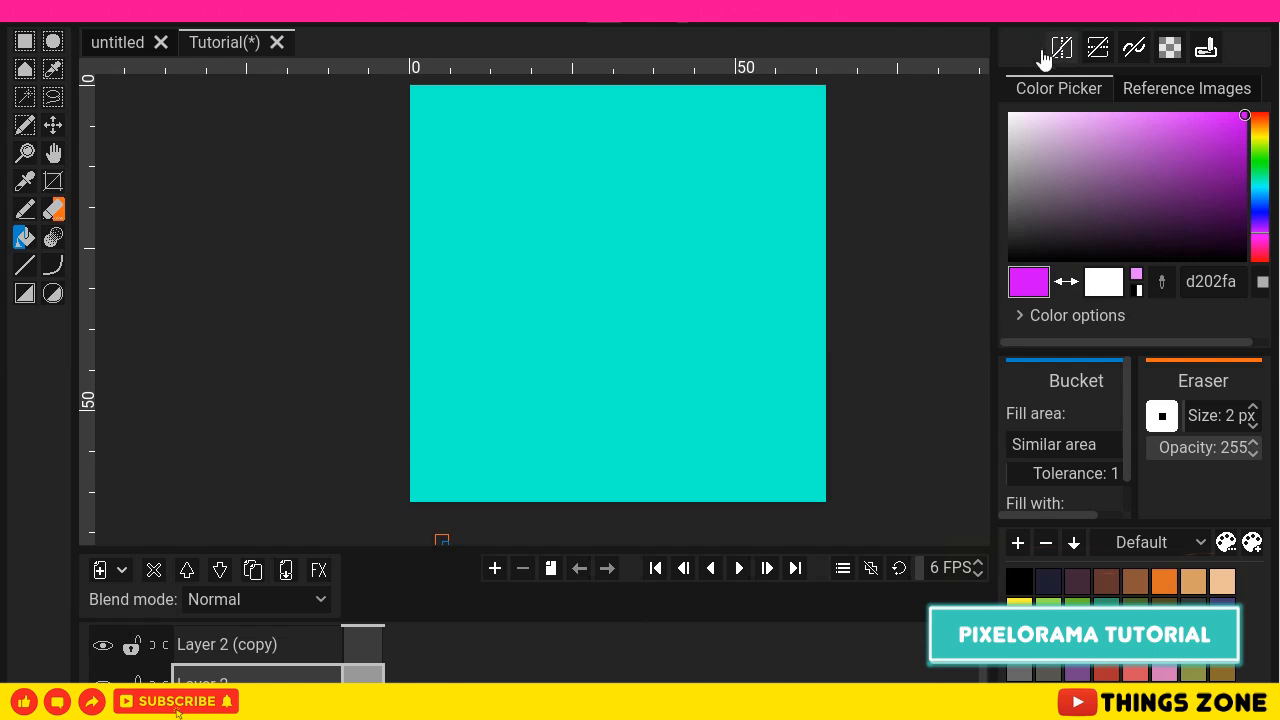
# Step: Enable horizontal mirroring, draw a pair of tall black (000000) ellipses as eyes, and fill them black
pyautogui.click(1058, 51)
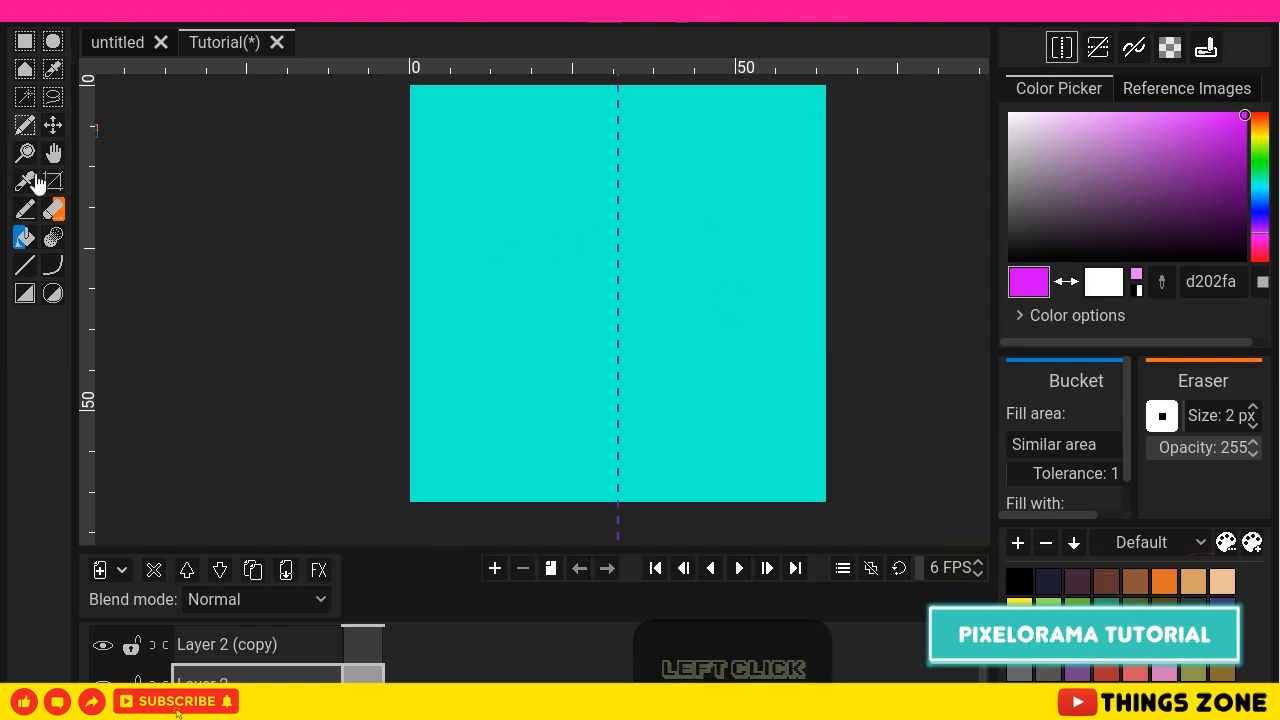
pyautogui.click(53, 292)
pyautogui.click(1038, 230)
pyautogui.click(1008, 262)
pyautogui.moveTo(660, 160); pyautogui.dragTo(775, 370)
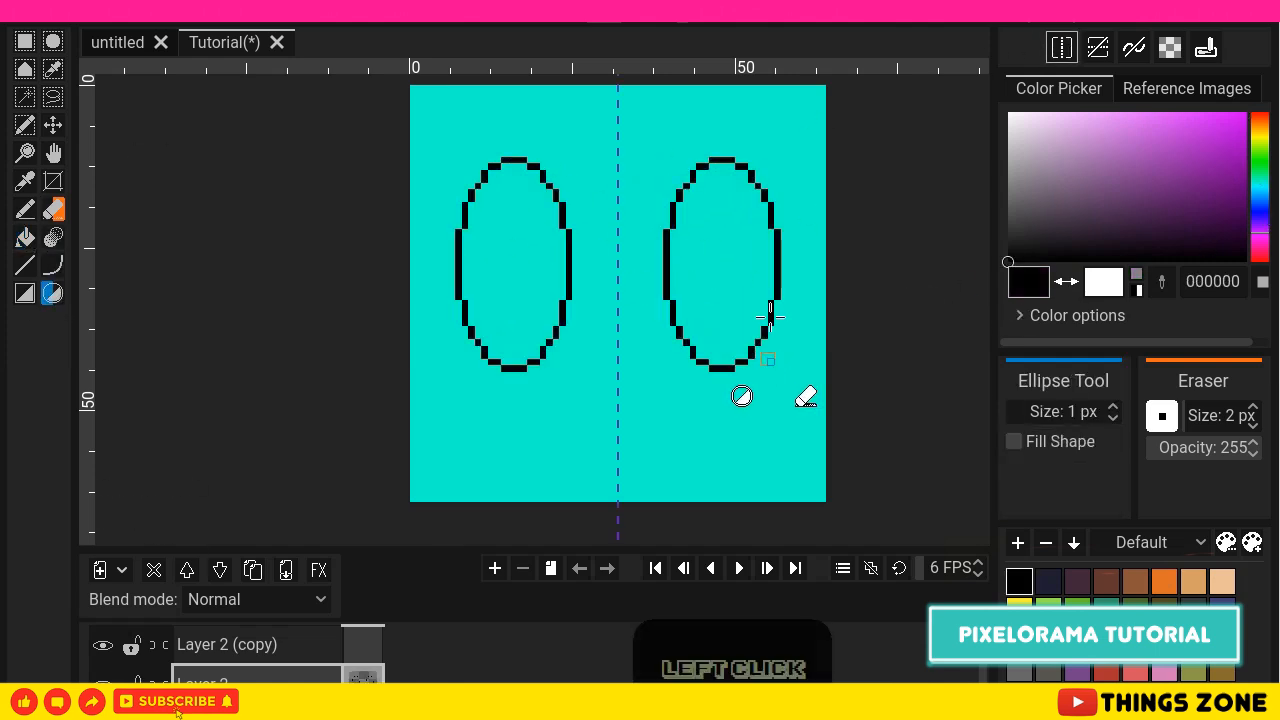
pyautogui.click(25, 237)
pyautogui.click(709, 280)
# Step: Draw mirrored white (ffffff) ellipse highlights in the upper part of the black eyes and fill them white
pyautogui.click(1008, 113)
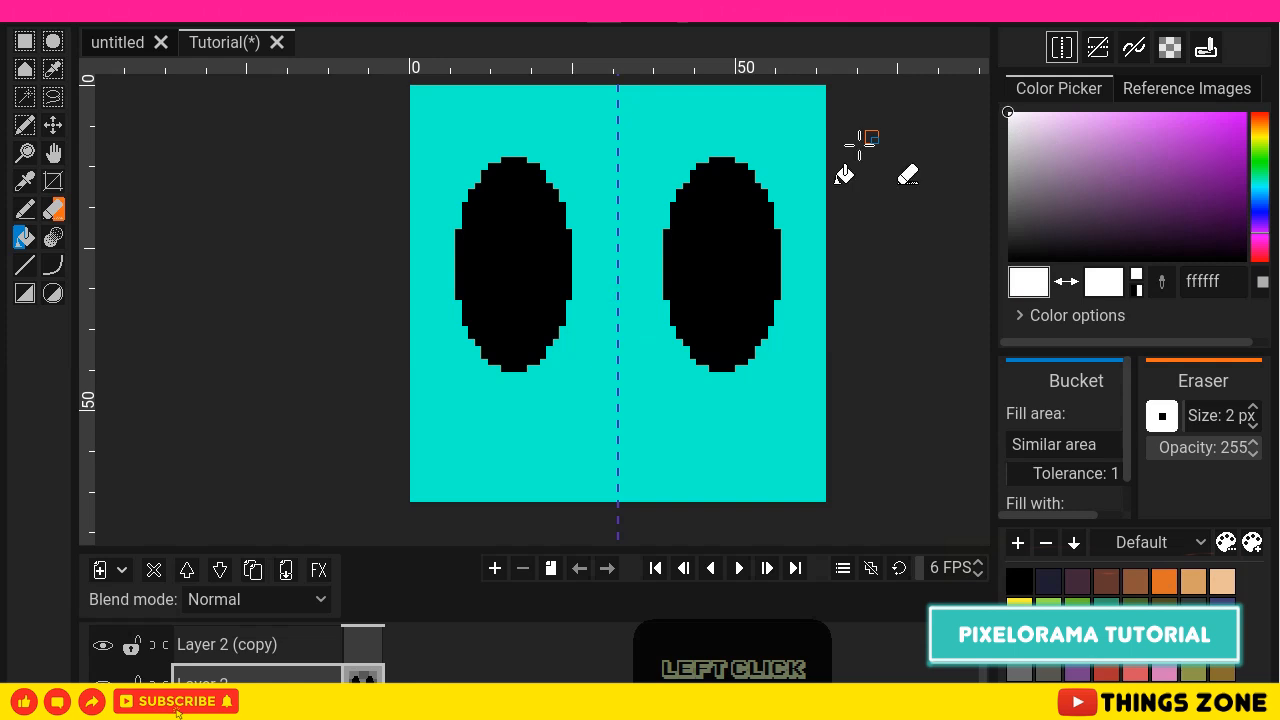
pyautogui.click(690, 197)
pyautogui.click(67, 22)
pyautogui.click(73, 45)
pyautogui.click(53, 292)
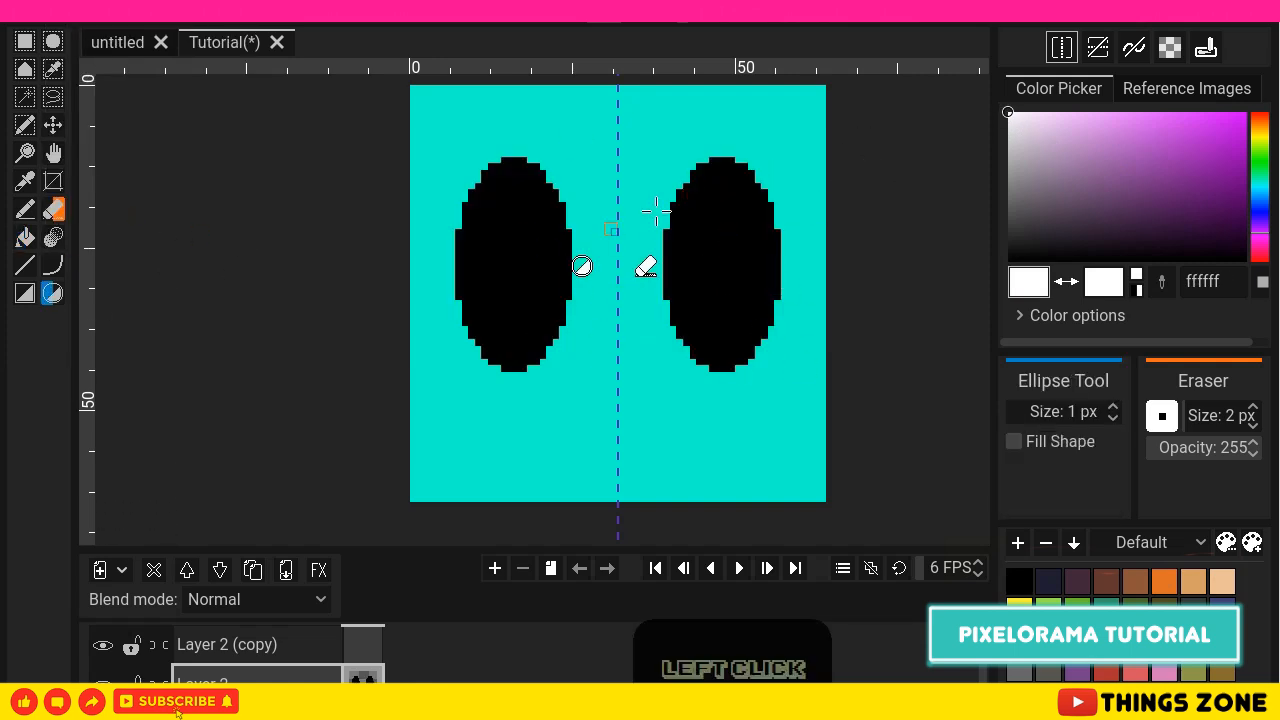
pyautogui.moveTo(697, 198); pyautogui.dragTo(746, 266)
pyautogui.press('b')
pyautogui.click(721, 232)
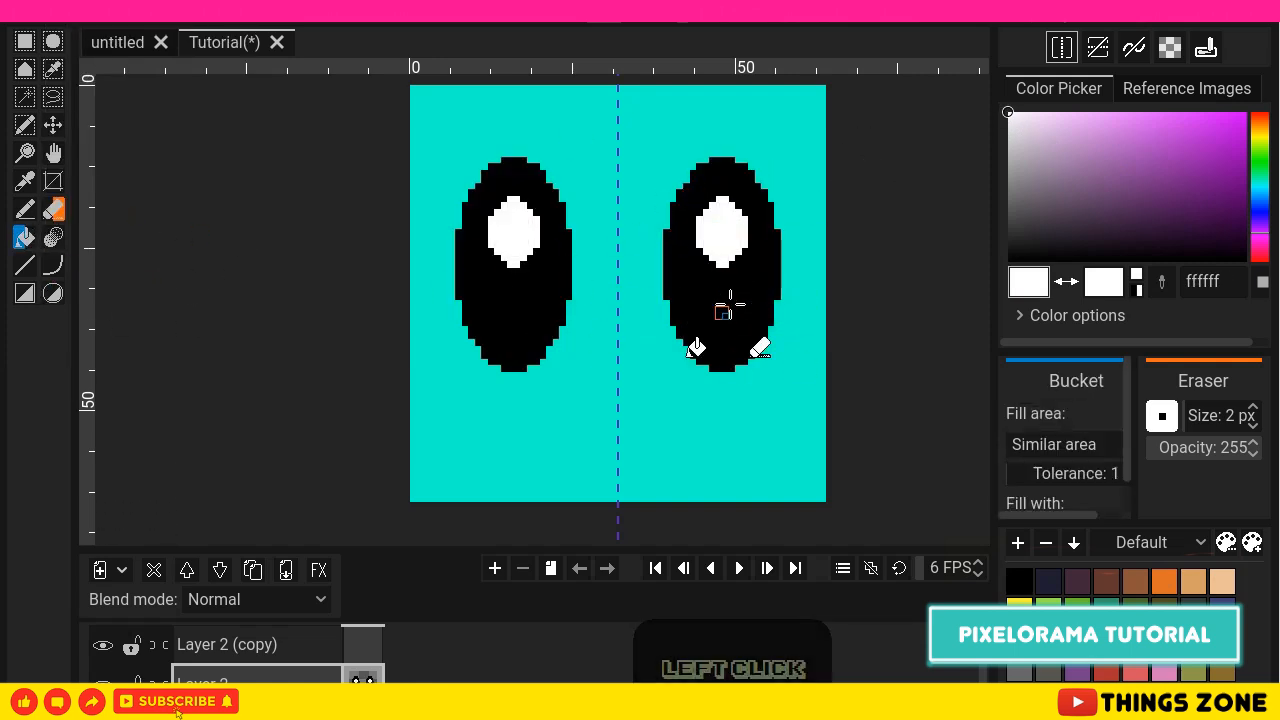
# Step: Enable vertical mirroring as well and draw a purple (c201e7) head outline around the eyes with the Line Tool
pyautogui.click(1096, 50)
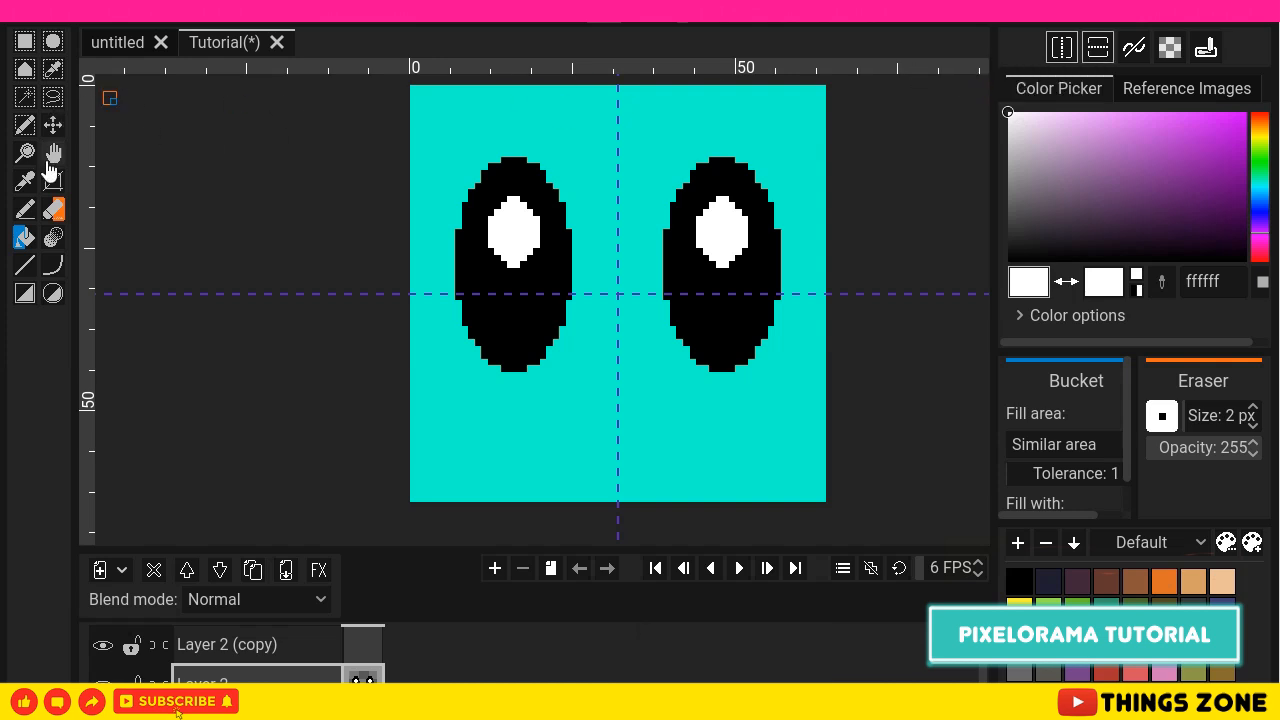
pyautogui.click(25, 264)
pyautogui.moveTo(628, 116); pyautogui.dragTo(796, 119)
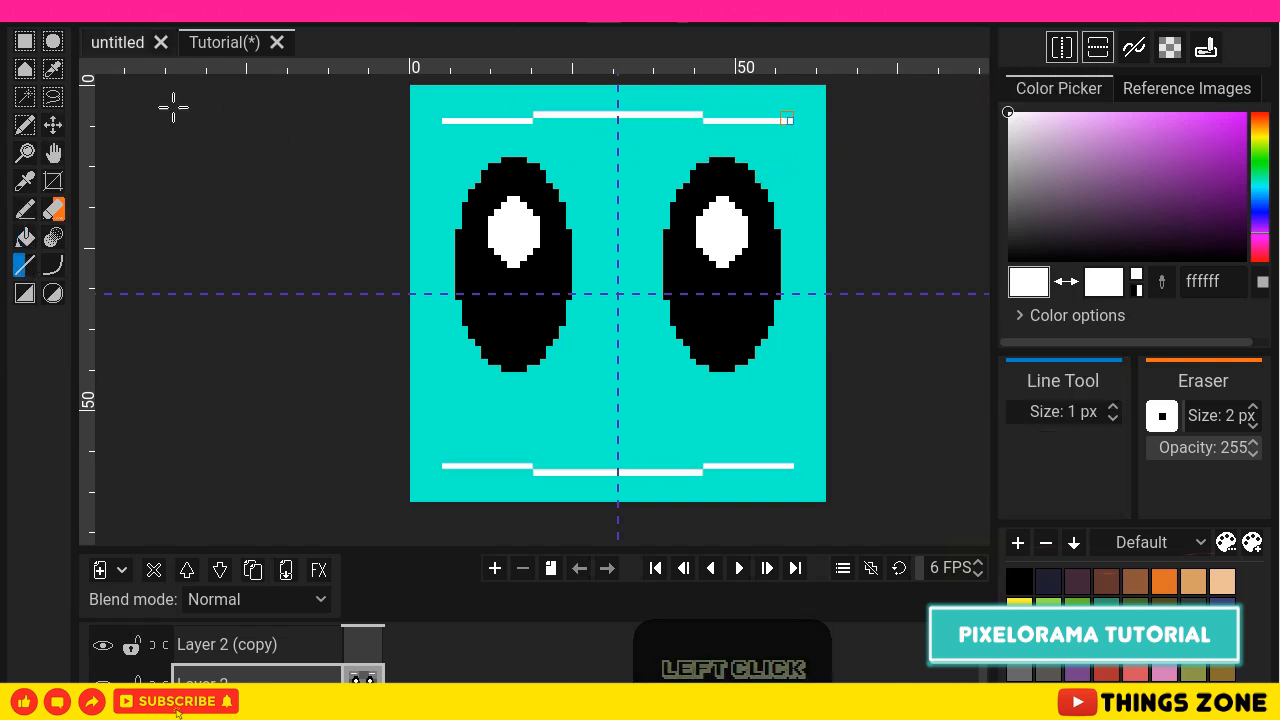
pyautogui.hotkey('ctrl', 'z')
pyautogui.click(1245, 126)
pyautogui.moveTo(664, 120)
pyautogui.mouseDown()
pyautogui.moveTo(786, 126)
pyautogui.moveTo(806, 143)
pyautogui.moveTo(806, 294)
pyautogui.mouseUp()
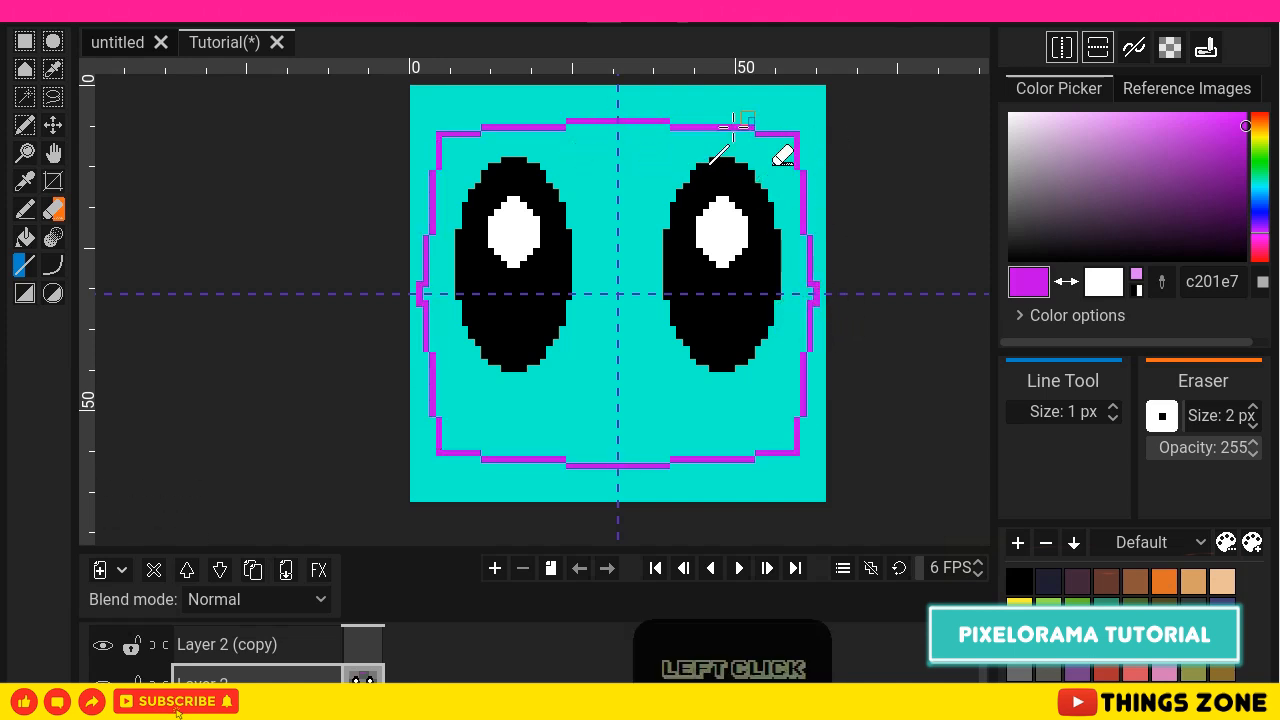
# Step: Fill the head around the eyes with light pink-purple (e456ff)
pyautogui.click(25, 238)
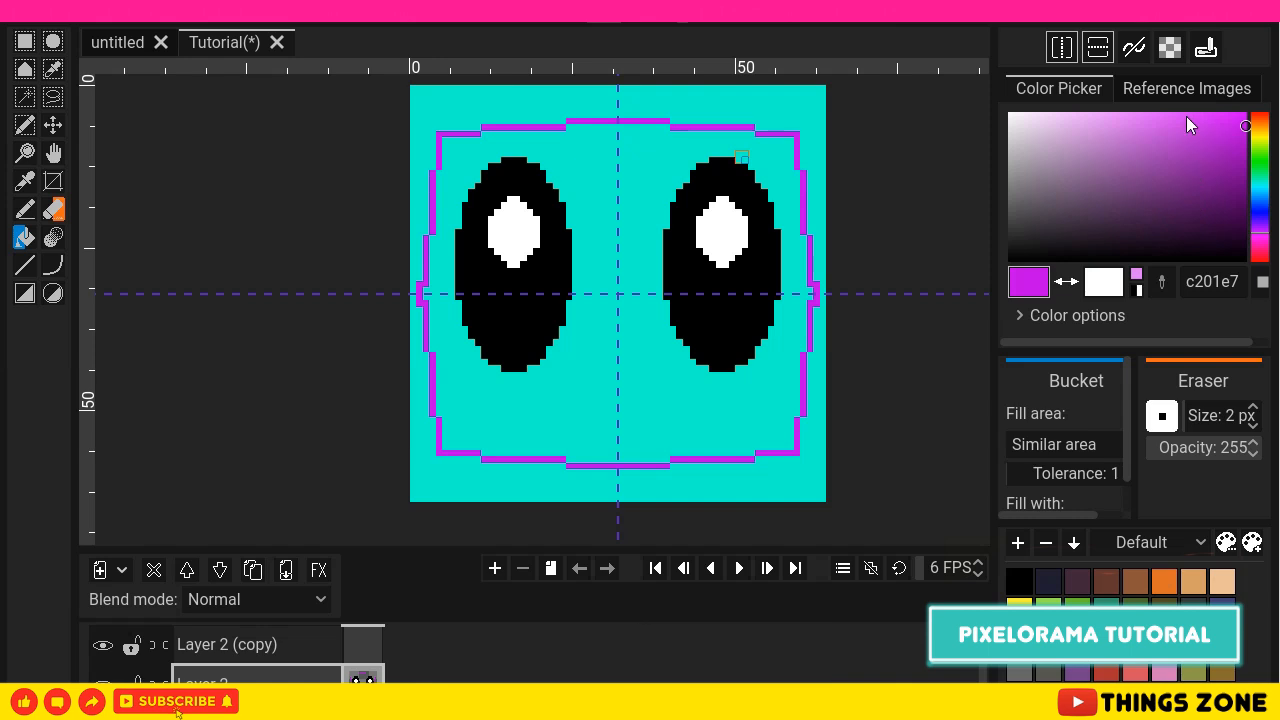
pyautogui.click(730, 415)
pyautogui.hotkey('ctrl', 'z')
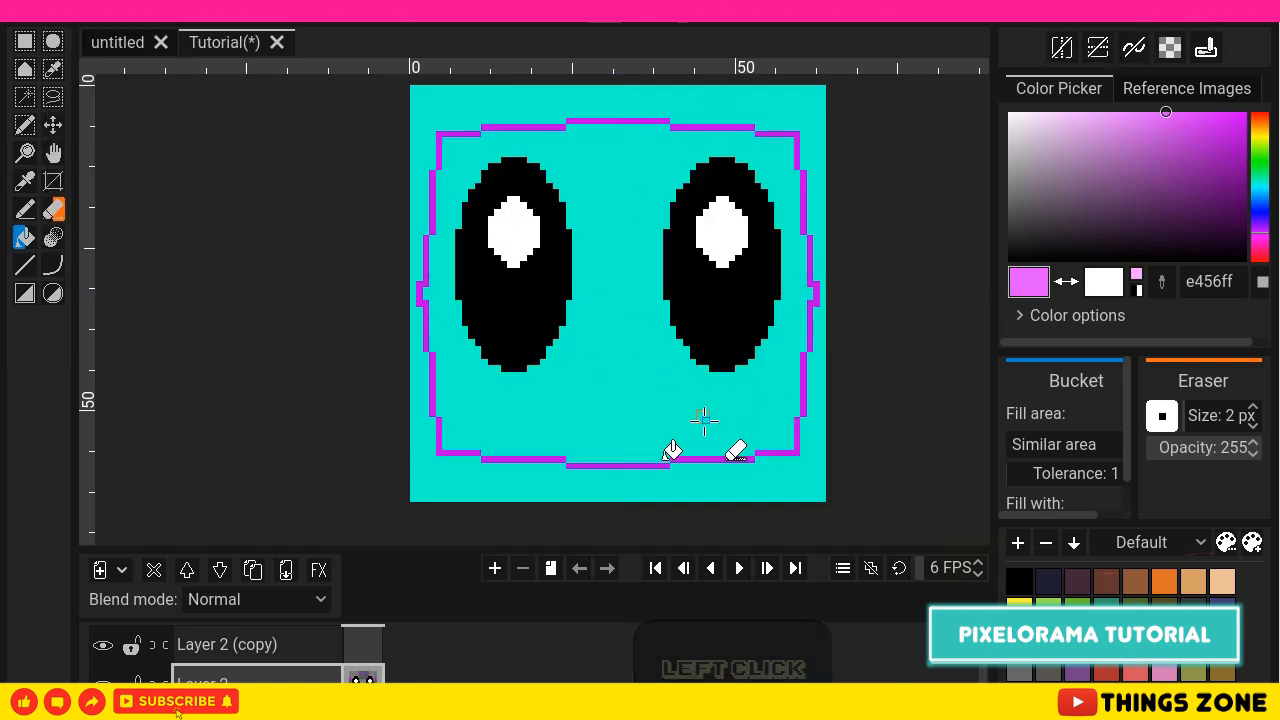
pyautogui.click(703, 421)
# Step: Draw a black (000000) mouth outline between and below the eyes with the 2 px Pencil, mirrored horizontally
pyautogui.click(25, 209)
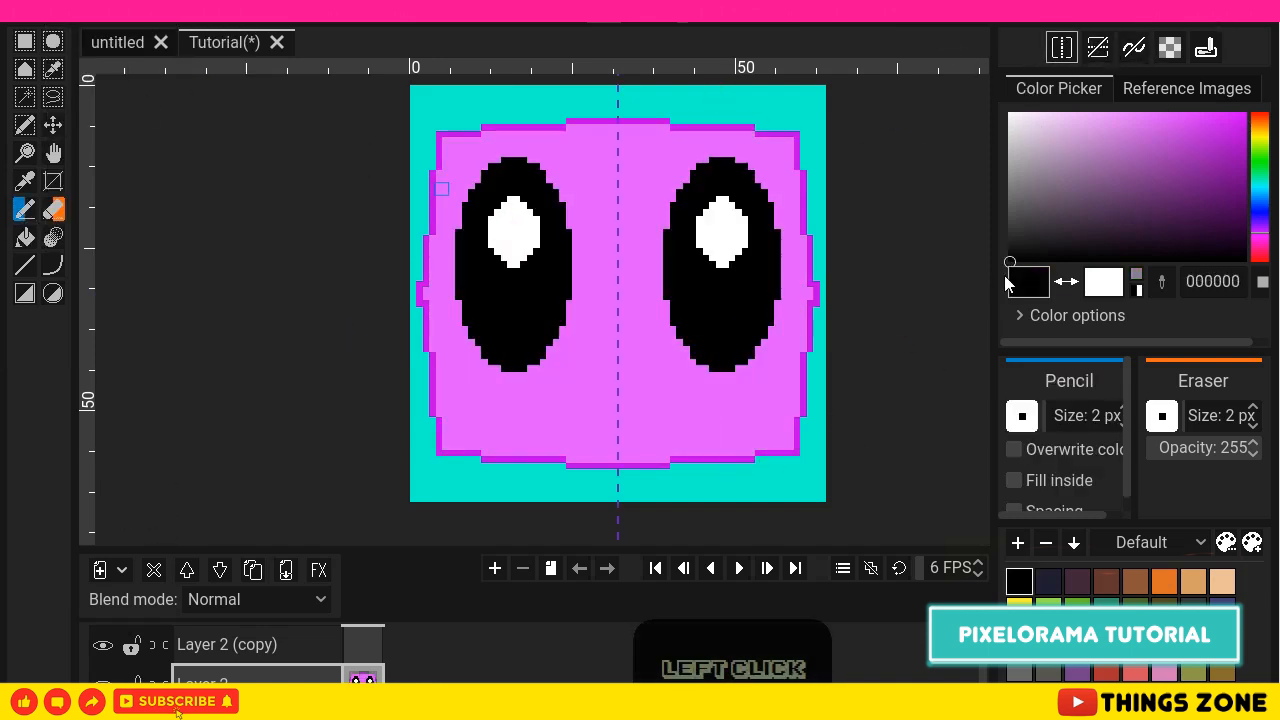
pyautogui.moveTo(655, 373); pyautogui.dragTo(648, 425)
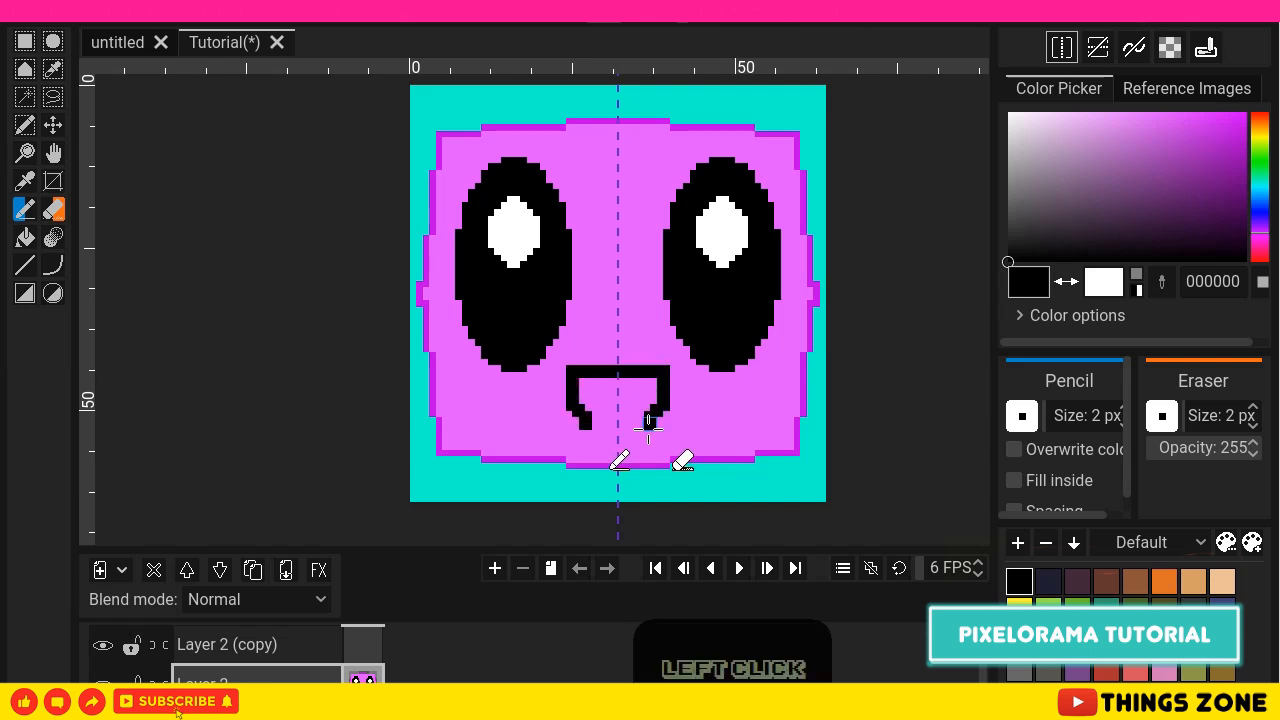
pyautogui.scroll(2, 641, 449)
# Step: Trim the mouth's lower edge with the sampled face colour (e456ff) and draw white (ffffff) teeth with the 1 px Pencil
pyautogui.press('o')
pyautogui.click(622, 410)
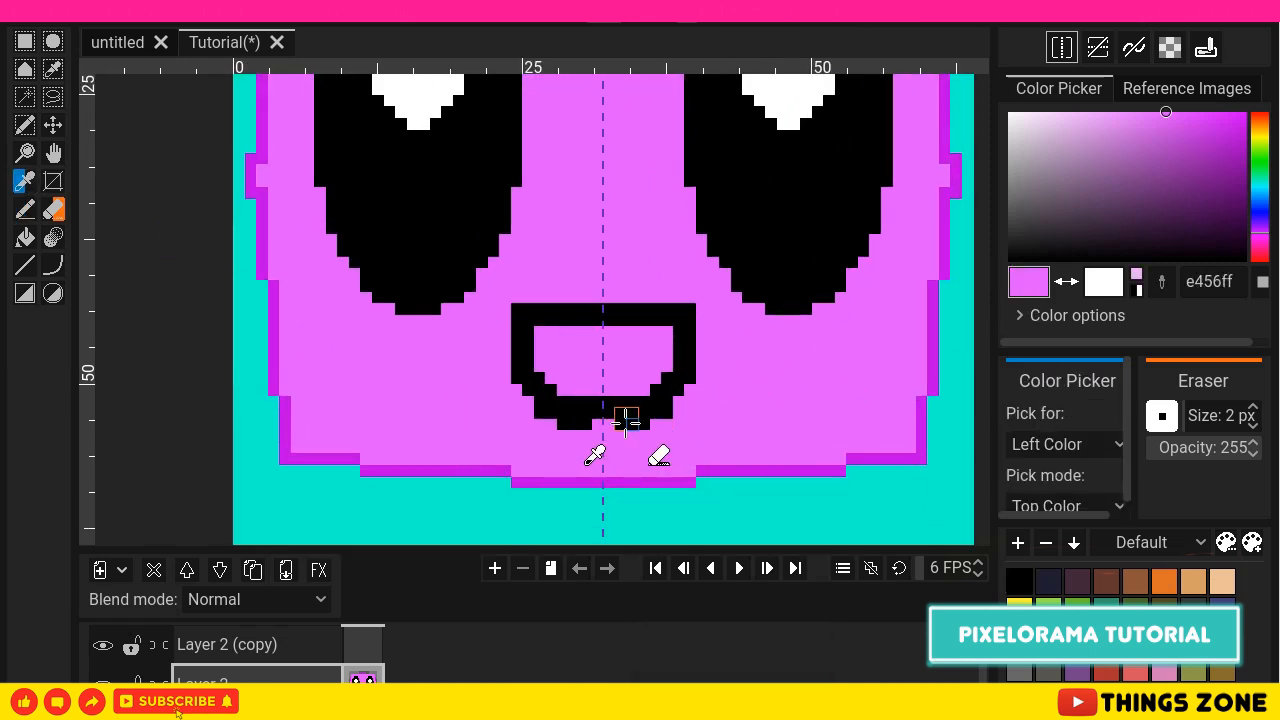
pyautogui.click(619, 427)
pyautogui.click(616, 438)
pyautogui.press('p')
pyautogui.moveTo(612, 420); pyautogui.dragTo(673, 421)
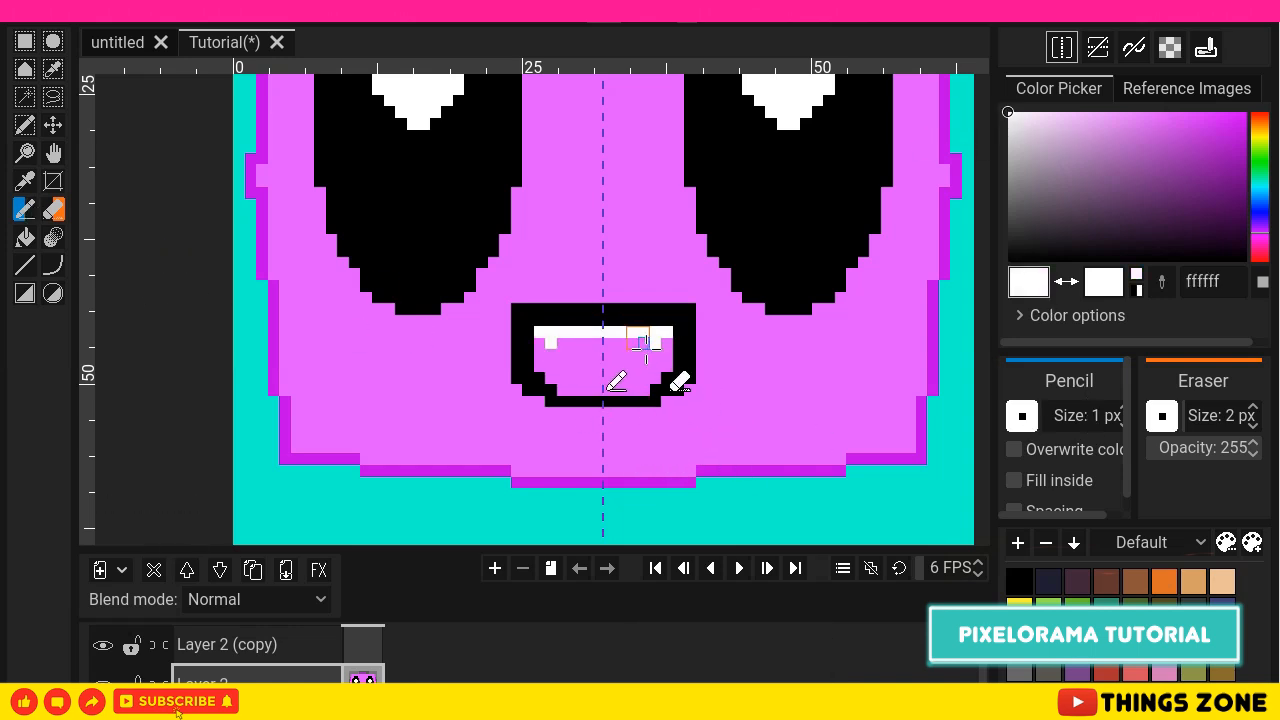
# Step: Fill the inside of the mouth below the teeth with orange-red (fc5d3f)
pyautogui.click(25, 237)
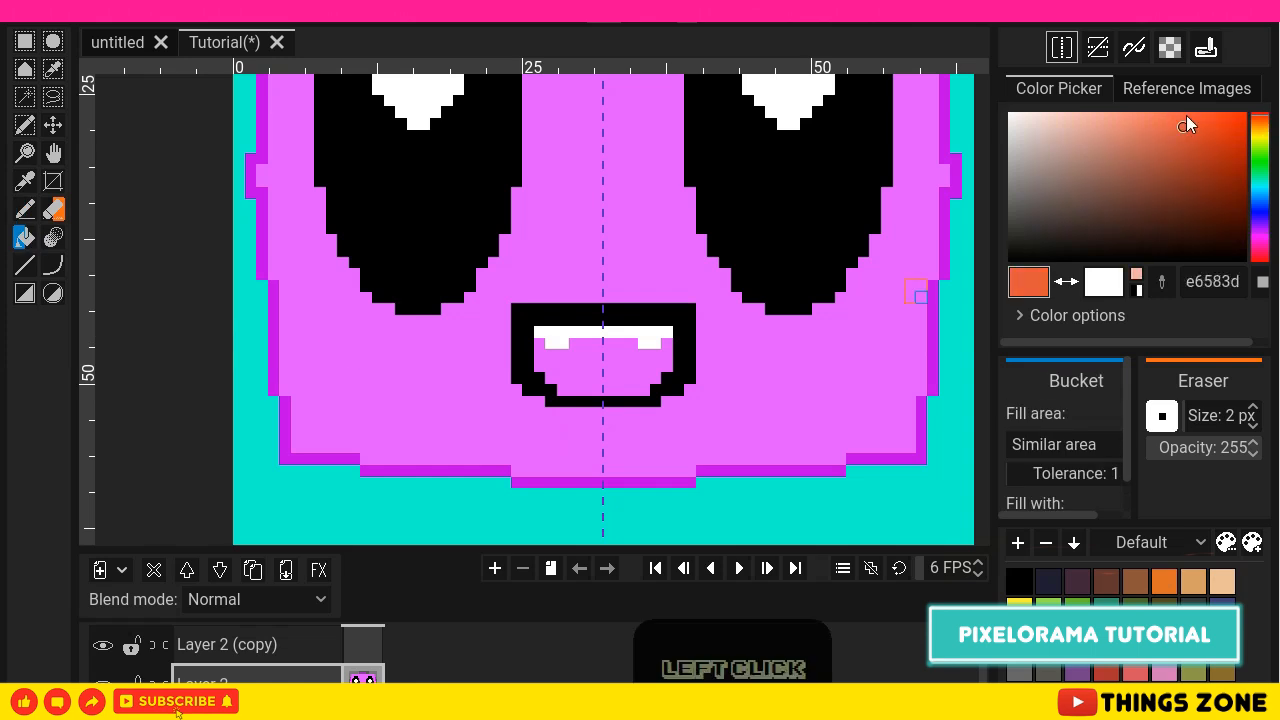
pyautogui.click(641, 375)
pyautogui.scroll(-3, 660, 380)
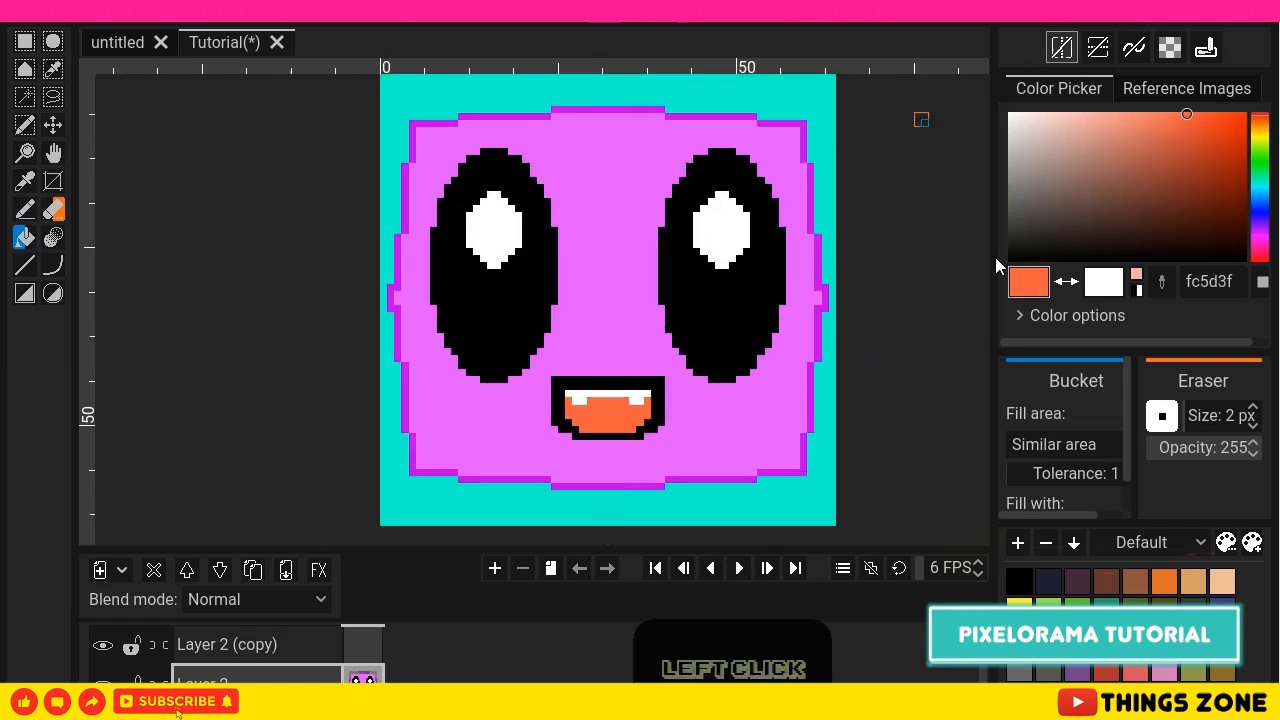
# Step: Examine the HSV, RAW and RGB sliders in the expanded color options
pyautogui.click(1124, 316)
pyautogui.scroll(-3, 1117, 277)
pyautogui.click(1117, 232)
pyautogui.click(1205, 229)
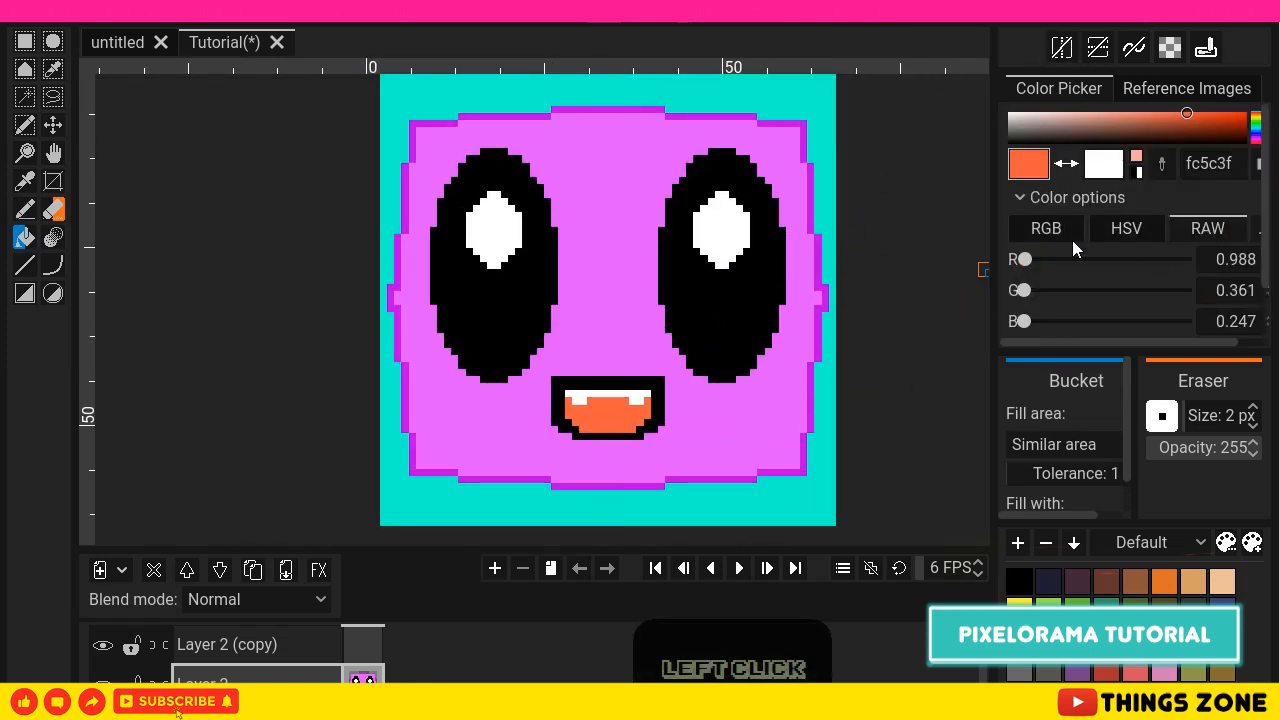
pyautogui.click(1060, 232)
pyautogui.scroll(-2, 1174, 292)
pyautogui.scroll(2, 1167, 309)
pyautogui.scroll(2, 1166, 314)
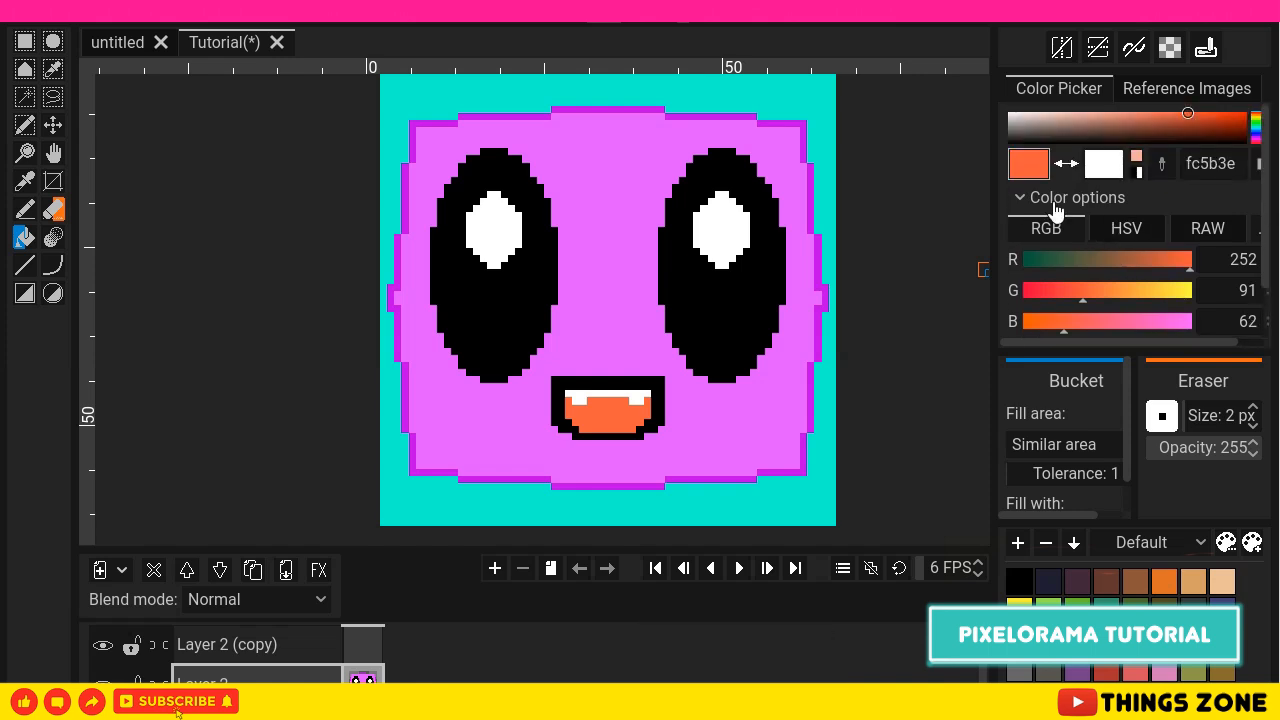
pyautogui.click(1060, 197)
# Step: Keep the Default palette active and set its width to 9 and its height to 5
pyautogui.click(1150, 542)
pyautogui.click(1150, 597)
pyautogui.click(1181, 553)
pyautogui.click(1123, 576)
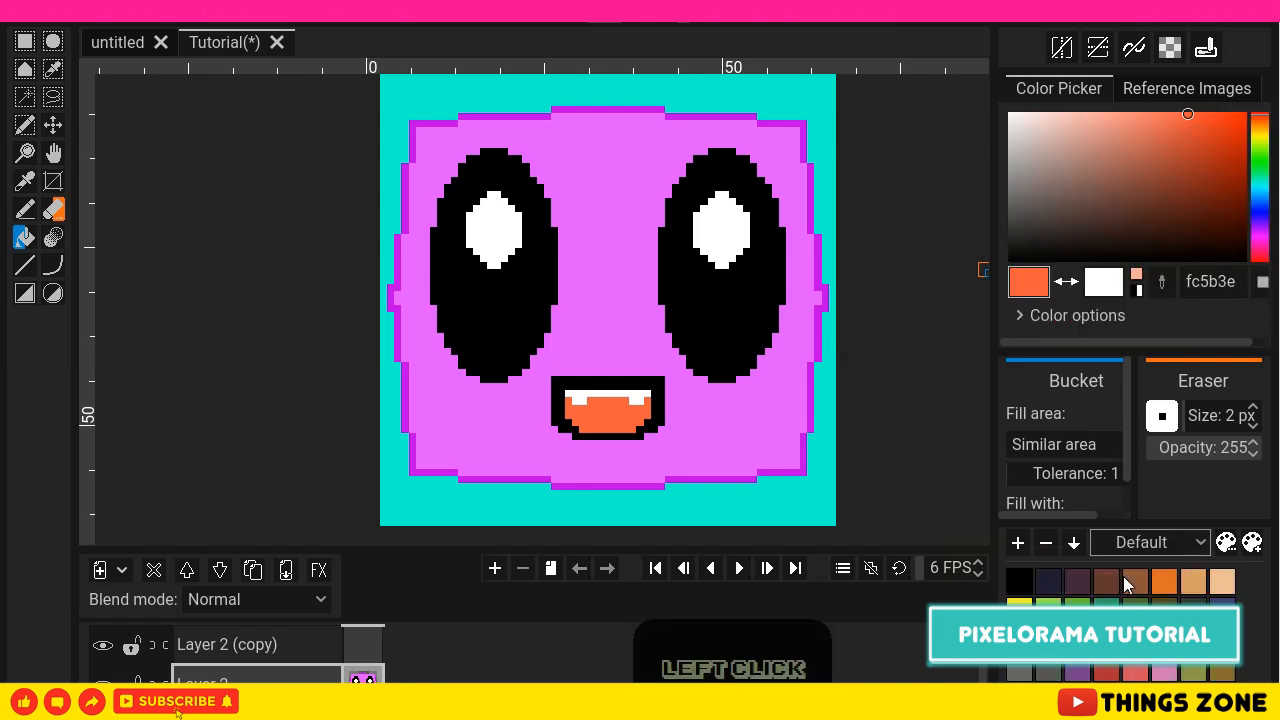
pyautogui.click(1225, 543)
pyautogui.click(528, 405)
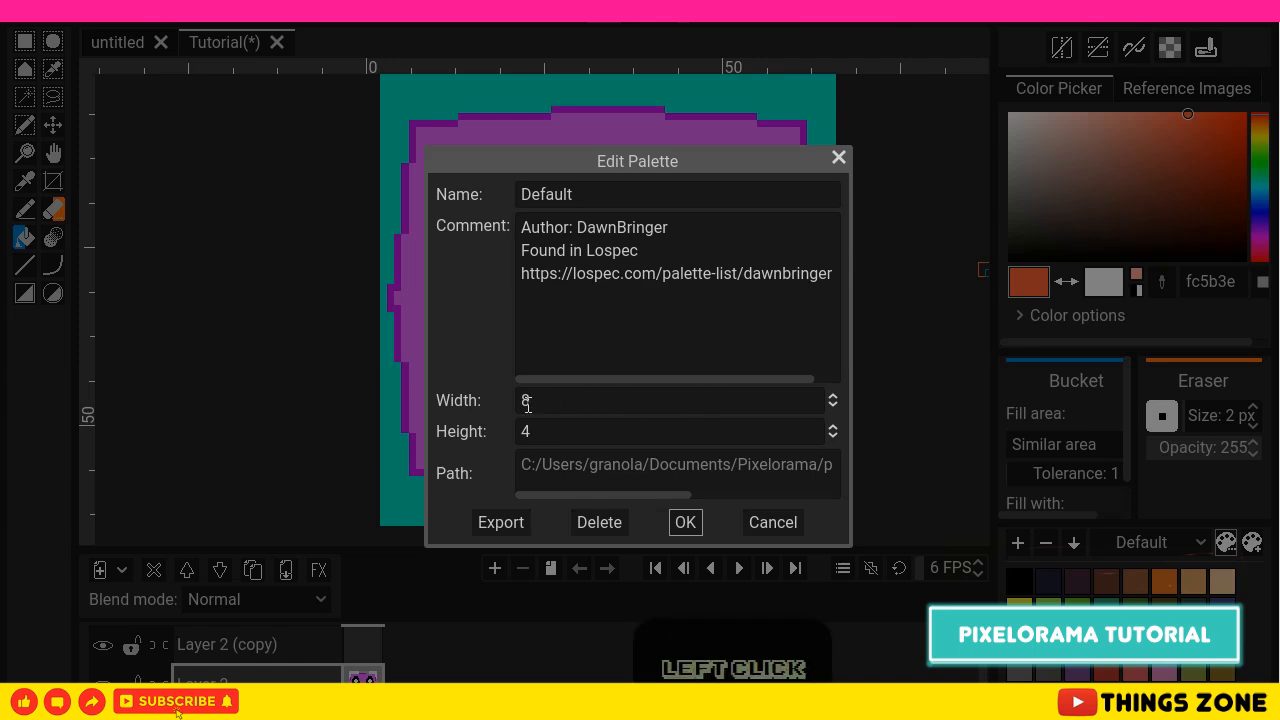
pyautogui.write('9')
pyautogui.click(642, 436)
pyautogui.write('5')
pyautogui.click(685, 522)
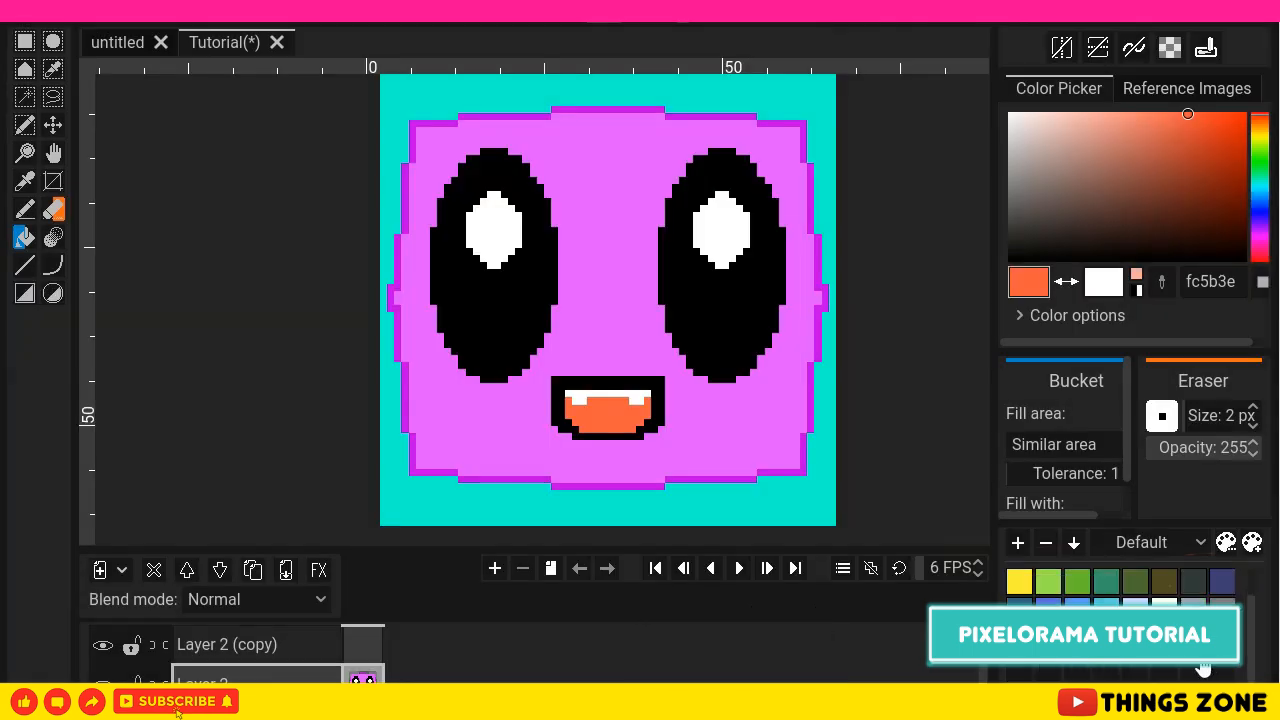
# Step: Set the Default palette's height to 4
pyautogui.click(1225, 542)
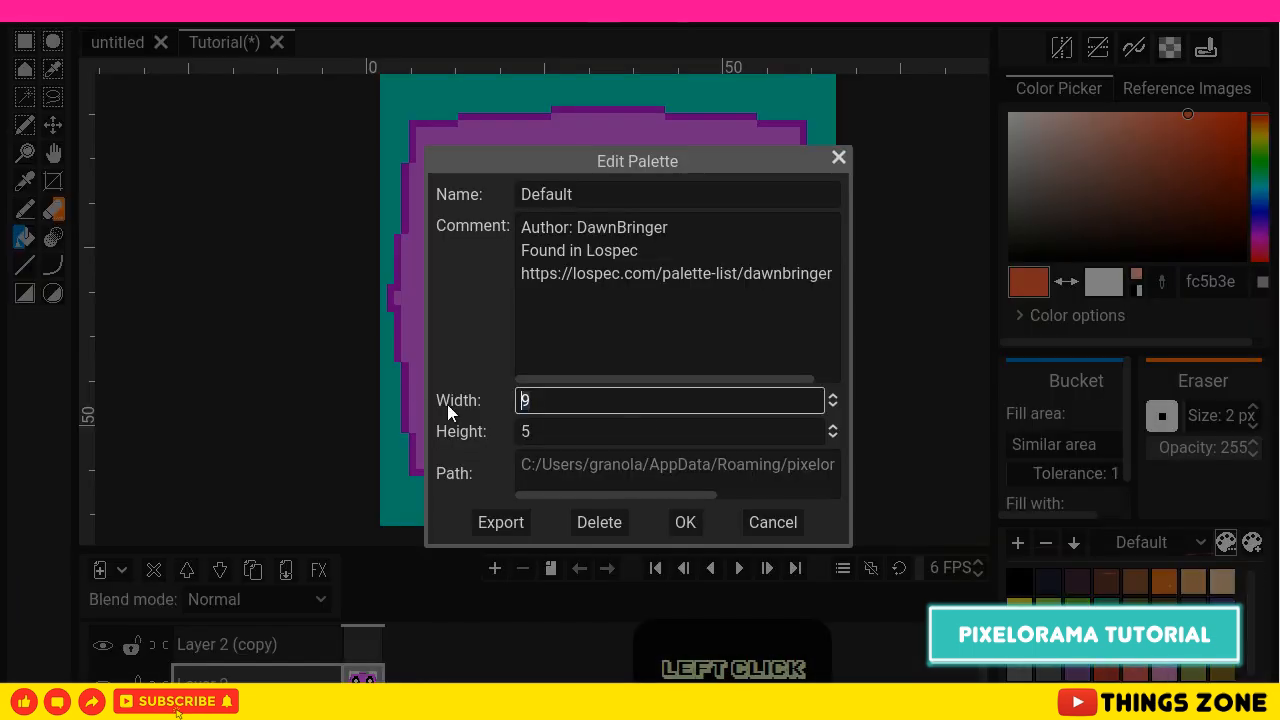
pyautogui.click(530, 431)
pyautogui.press('BackSpace')
pyautogui.write('4')
pyautogui.click(685, 522)
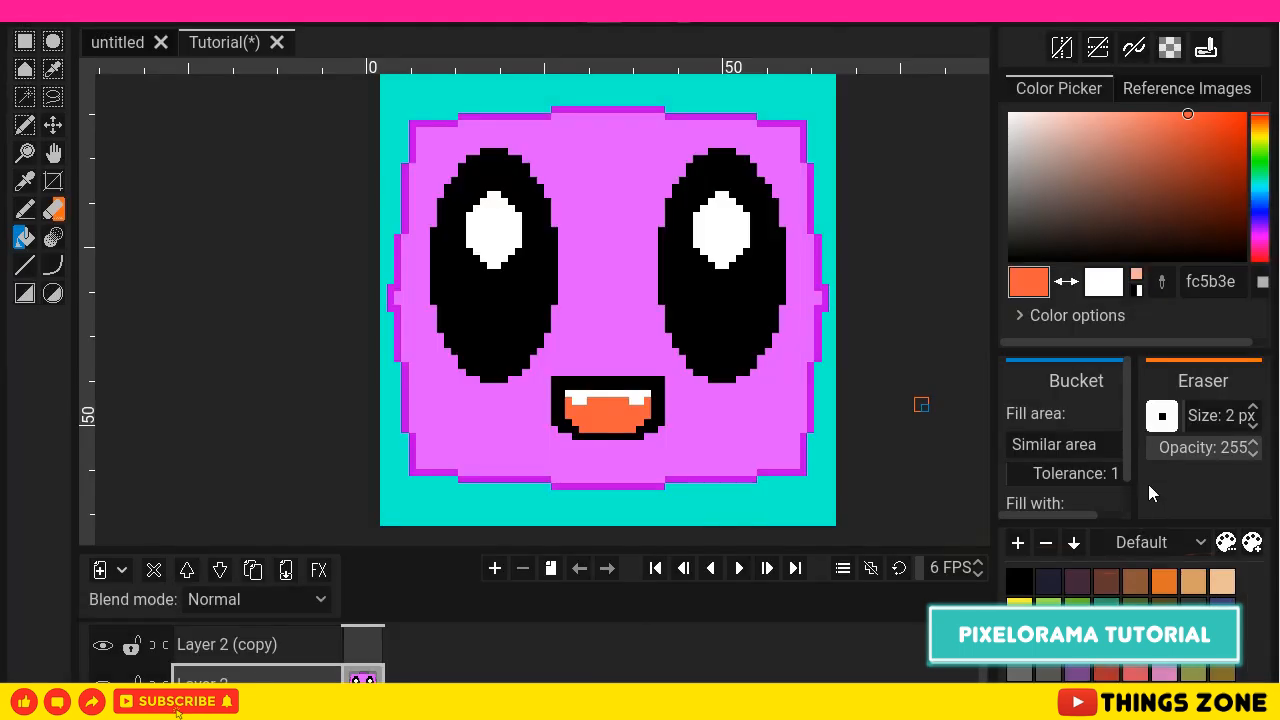
# Step: Show the reference images, open the export settings for the Tutorial project and view the available file formats
pyautogui.click(1187, 88)
pyautogui.click(25, 11)
pyautogui.click(130, 202)
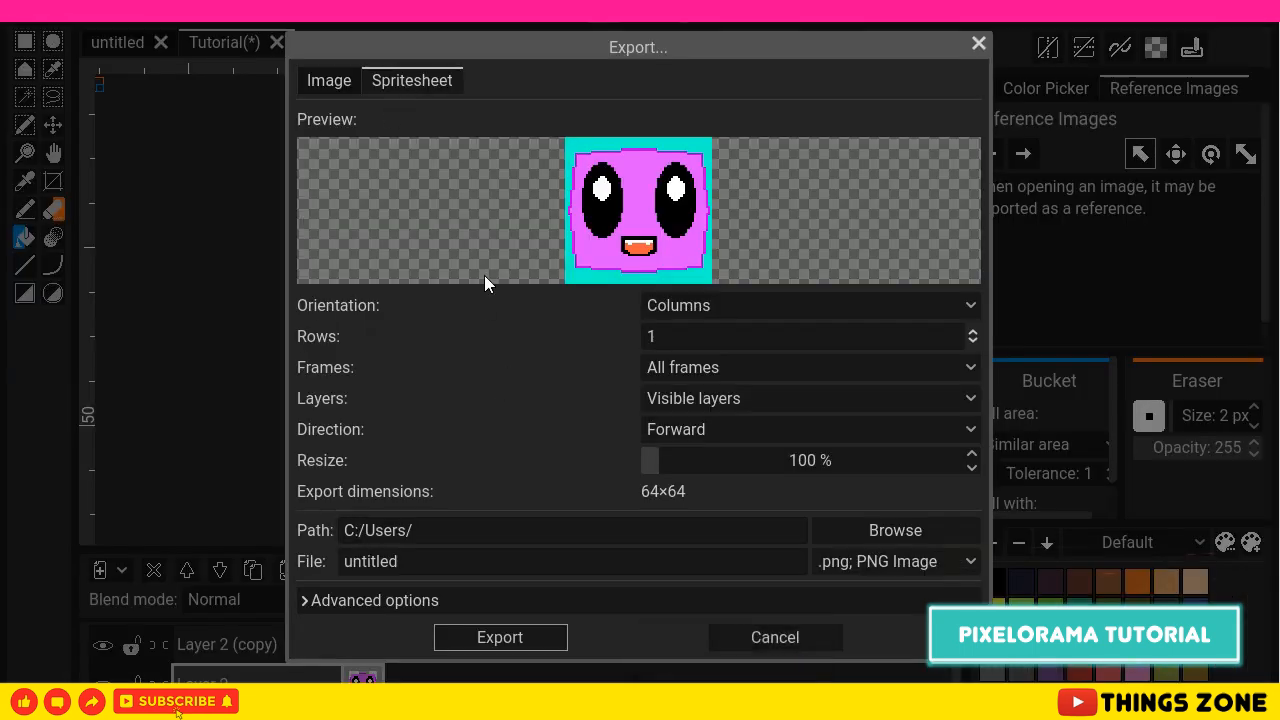
pyautogui.click(898, 565)
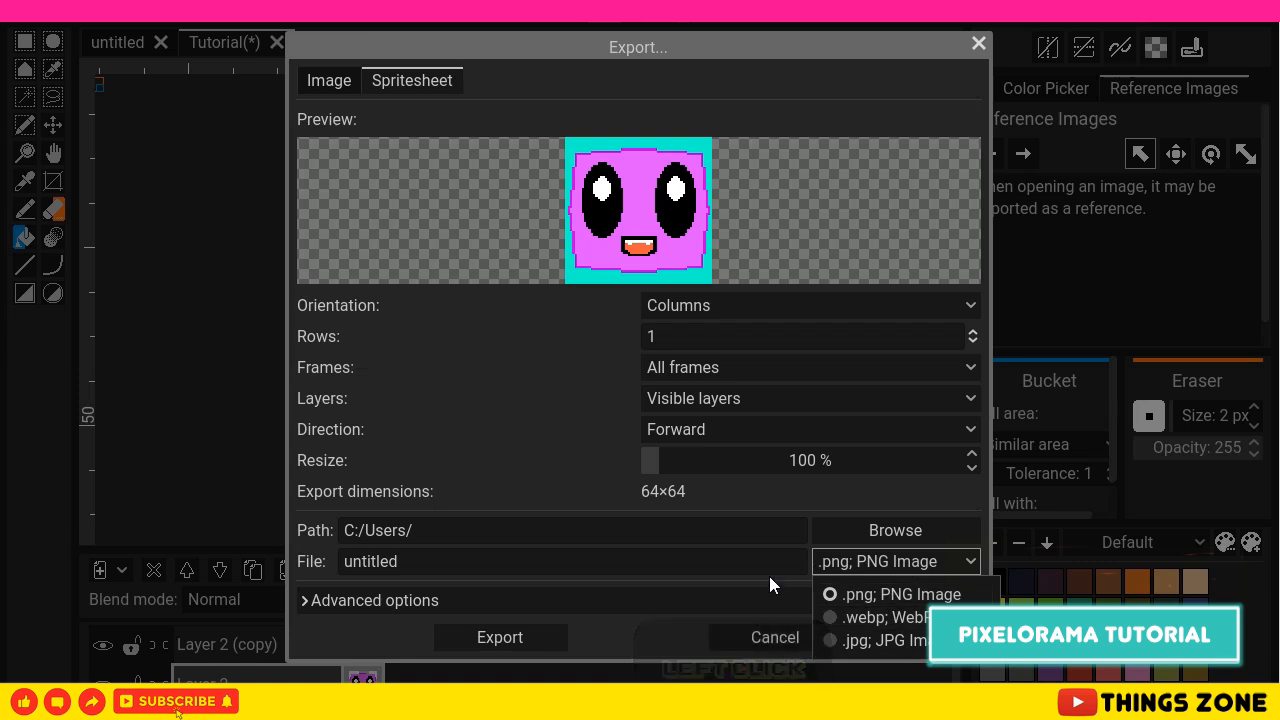
pyautogui.click(769, 576)
# Step: Switch the export to Image mode and examine its frame and layer choices
pyautogui.click(330, 82)
pyautogui.click(957, 370)
pyautogui.click(968, 370)
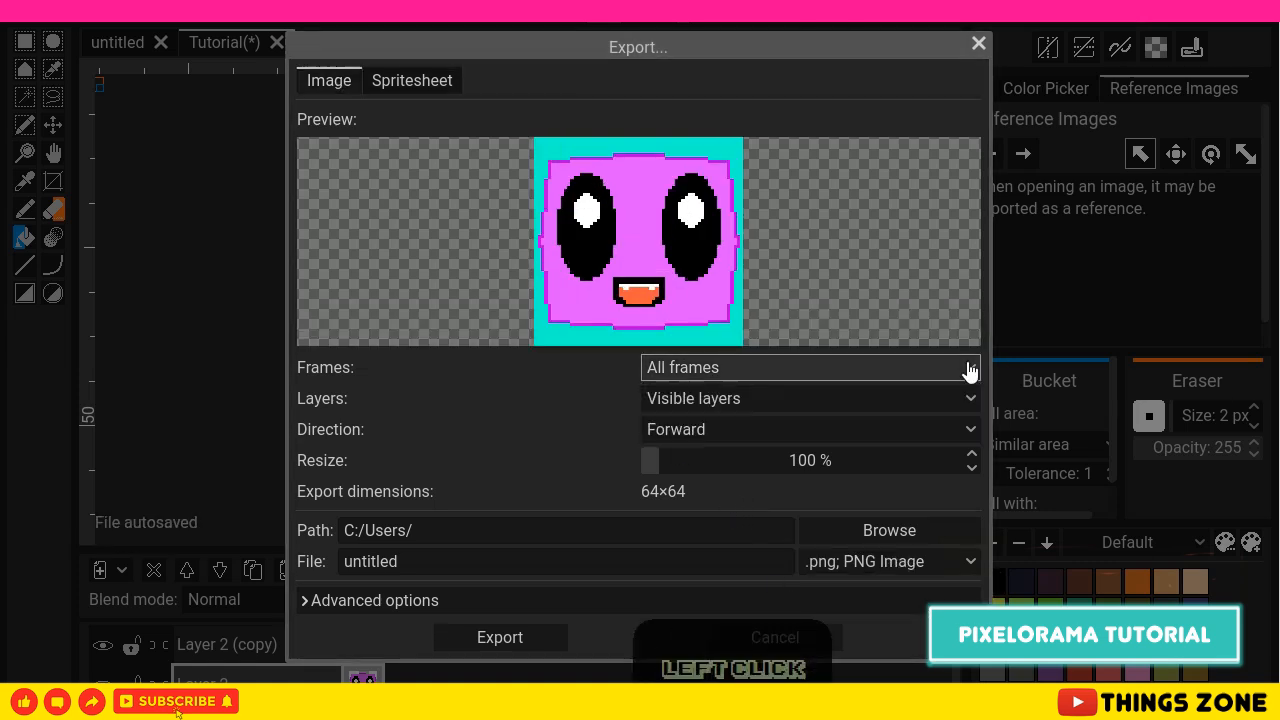
pyautogui.click(951, 400)
pyautogui.click(820, 430)
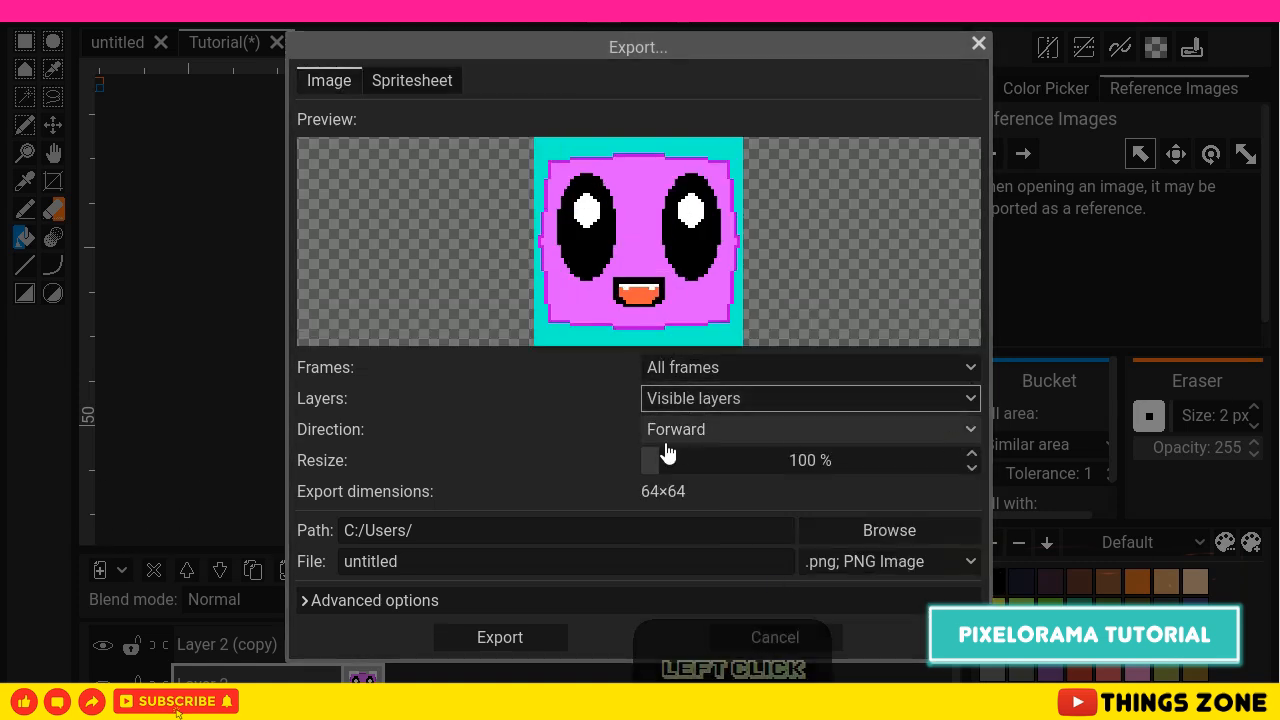